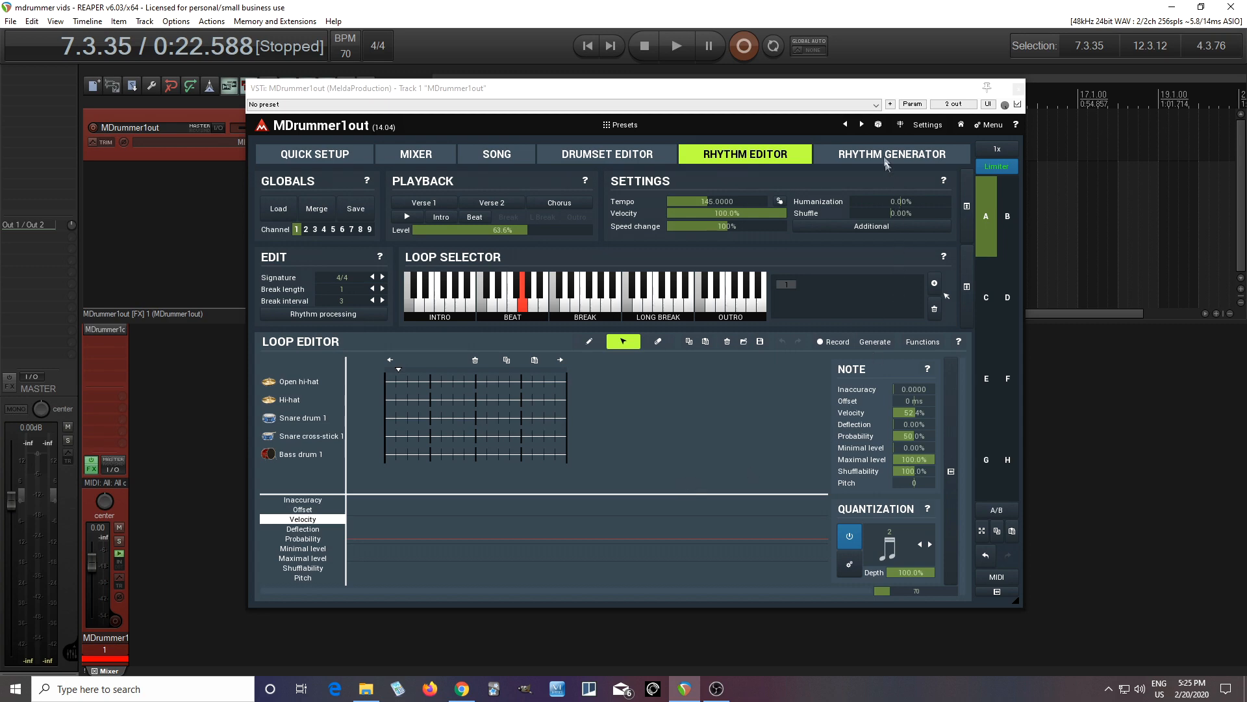
# - Open the rhythm generator and audition presets from the Dance, Electronic and Funk categories with the preview running
pyautogui.click(884, 154)
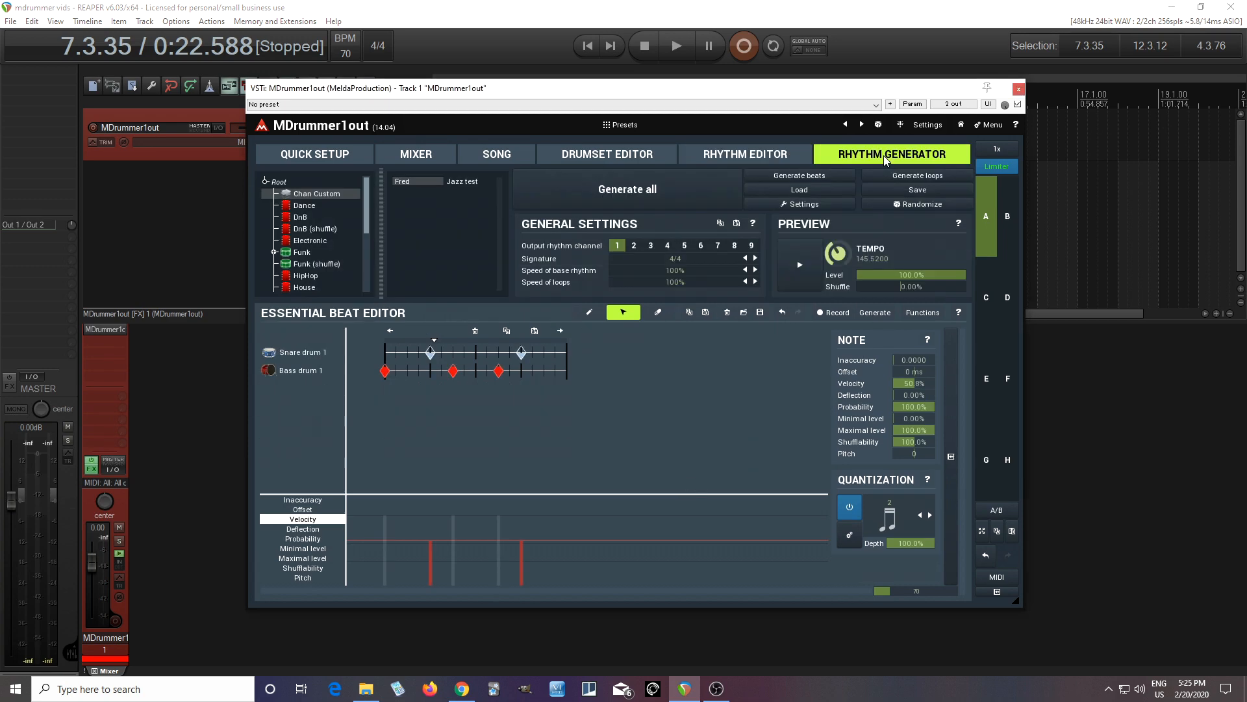
pyautogui.click(305, 206)
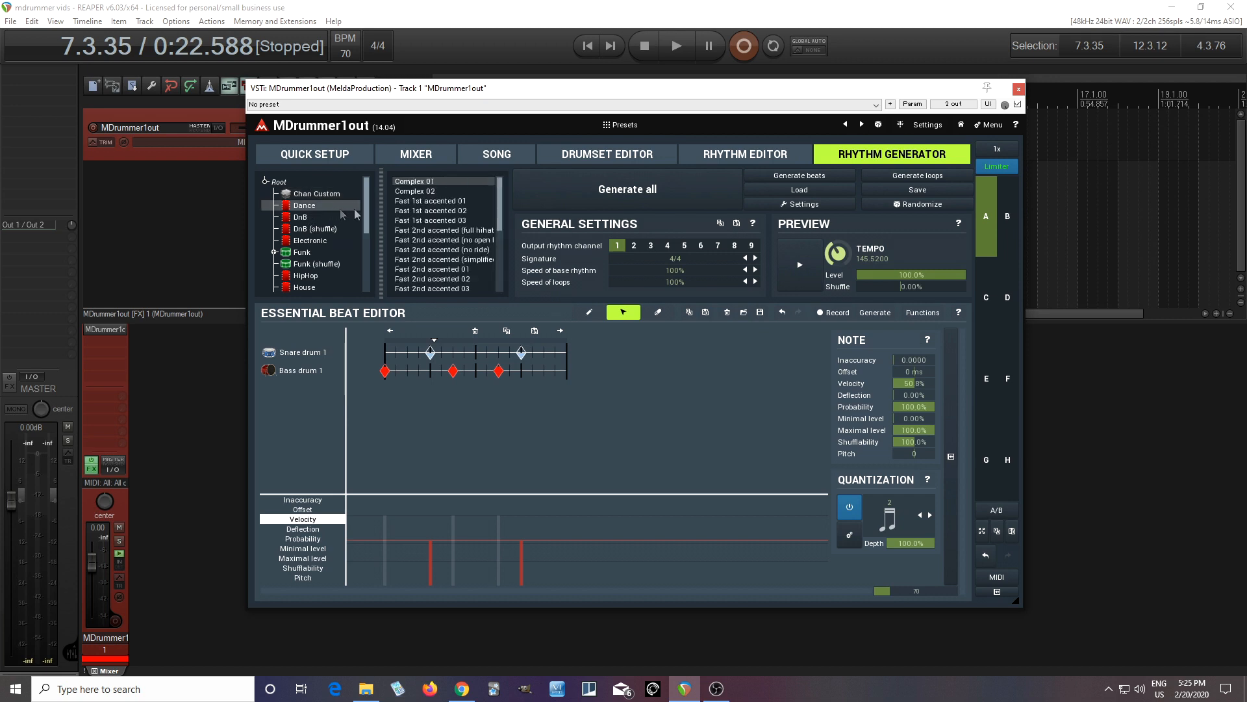
pyautogui.click(426, 240)
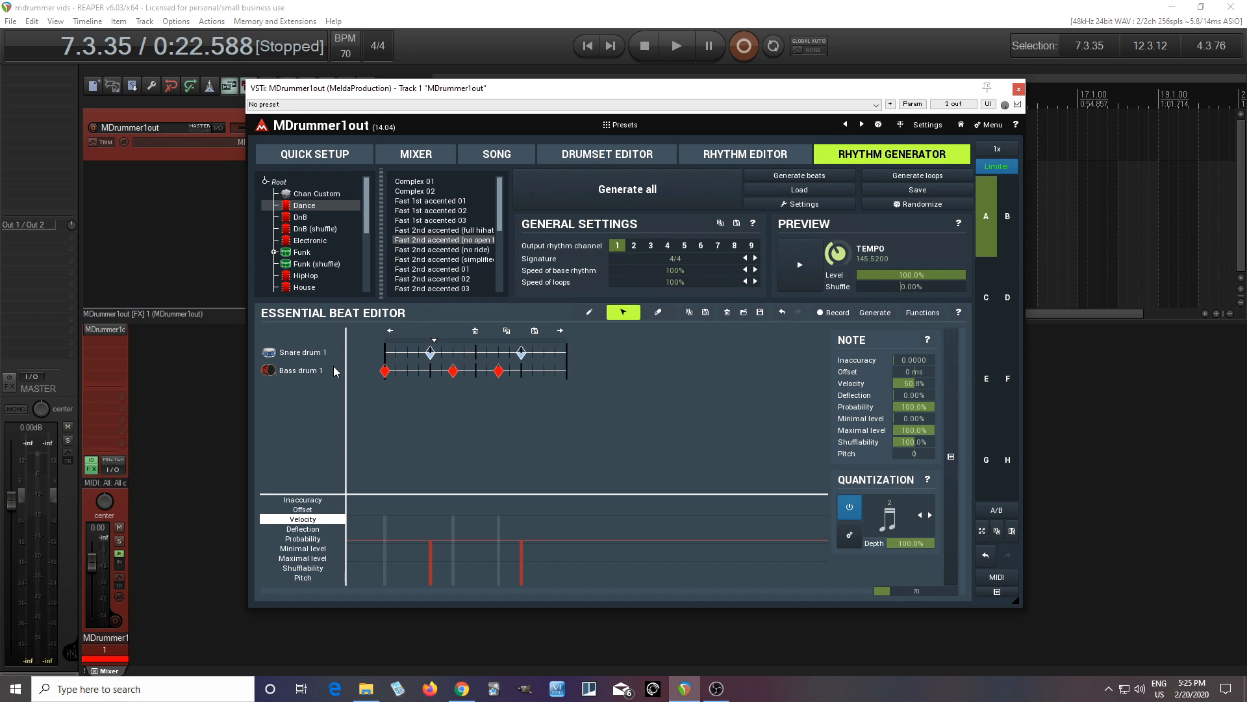
pyautogui.click(806, 265)
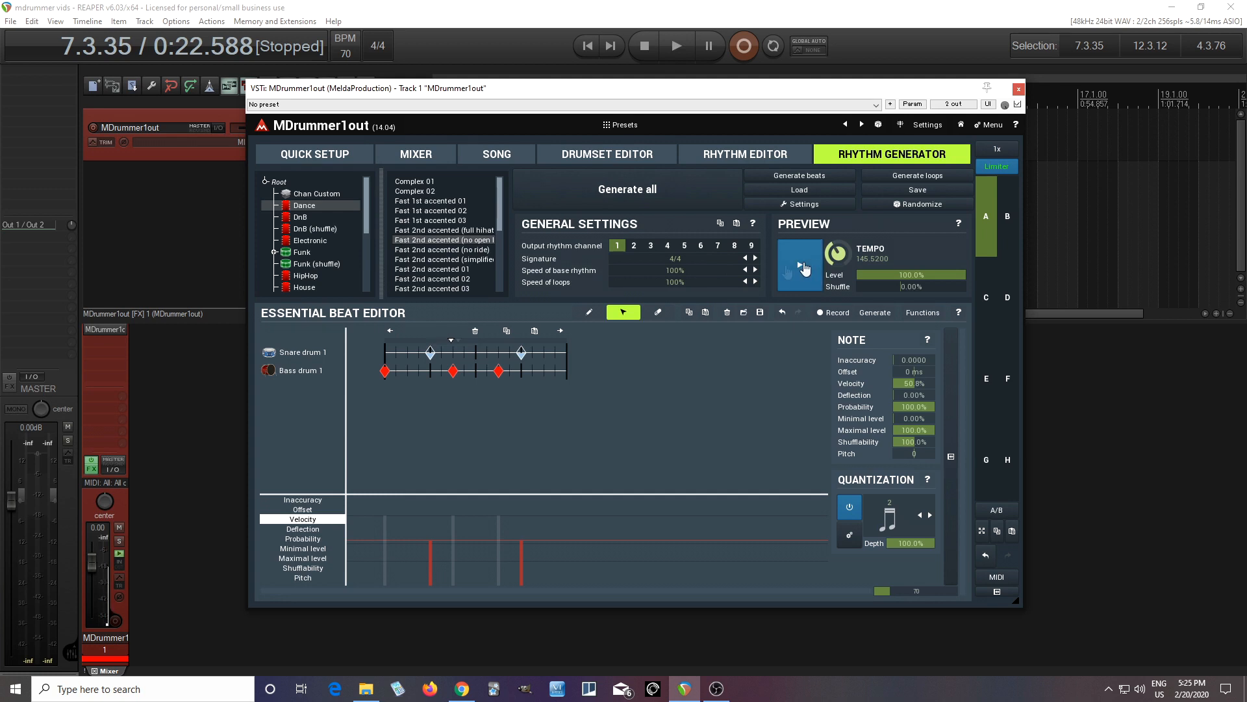
pyautogui.click(460, 279)
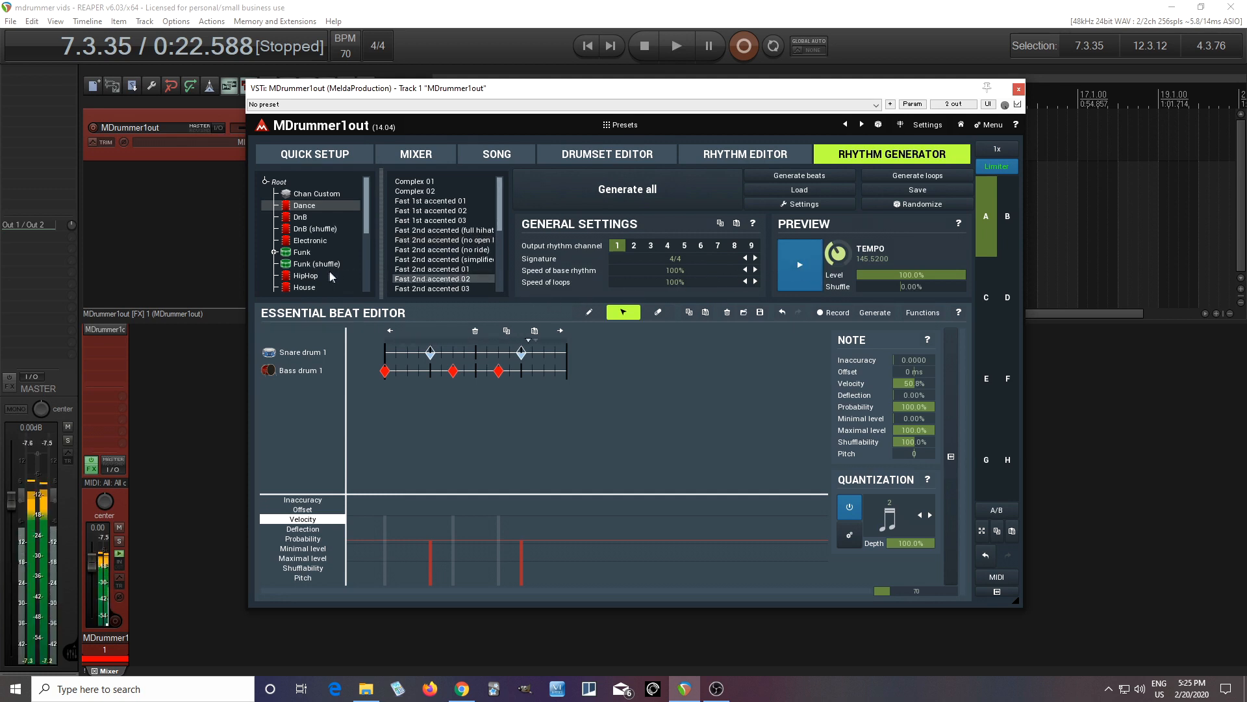
pyautogui.click(311, 243)
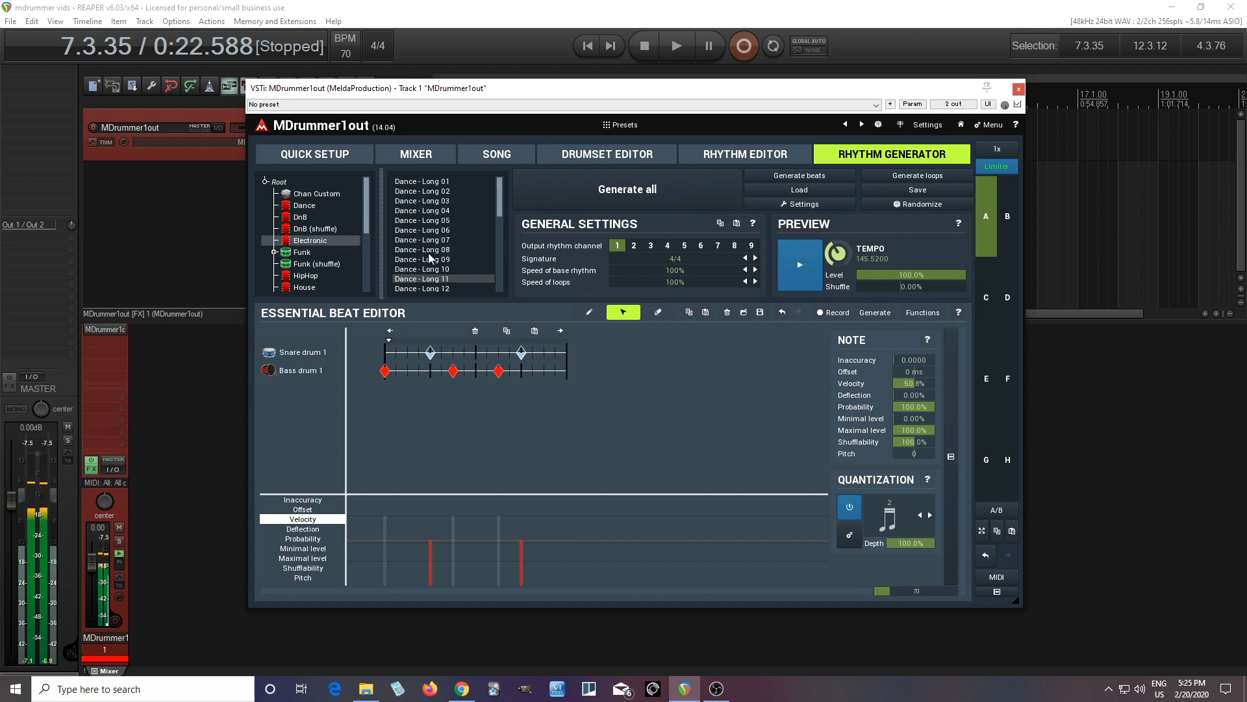
pyautogui.click(312, 288)
pyautogui.click(310, 253)
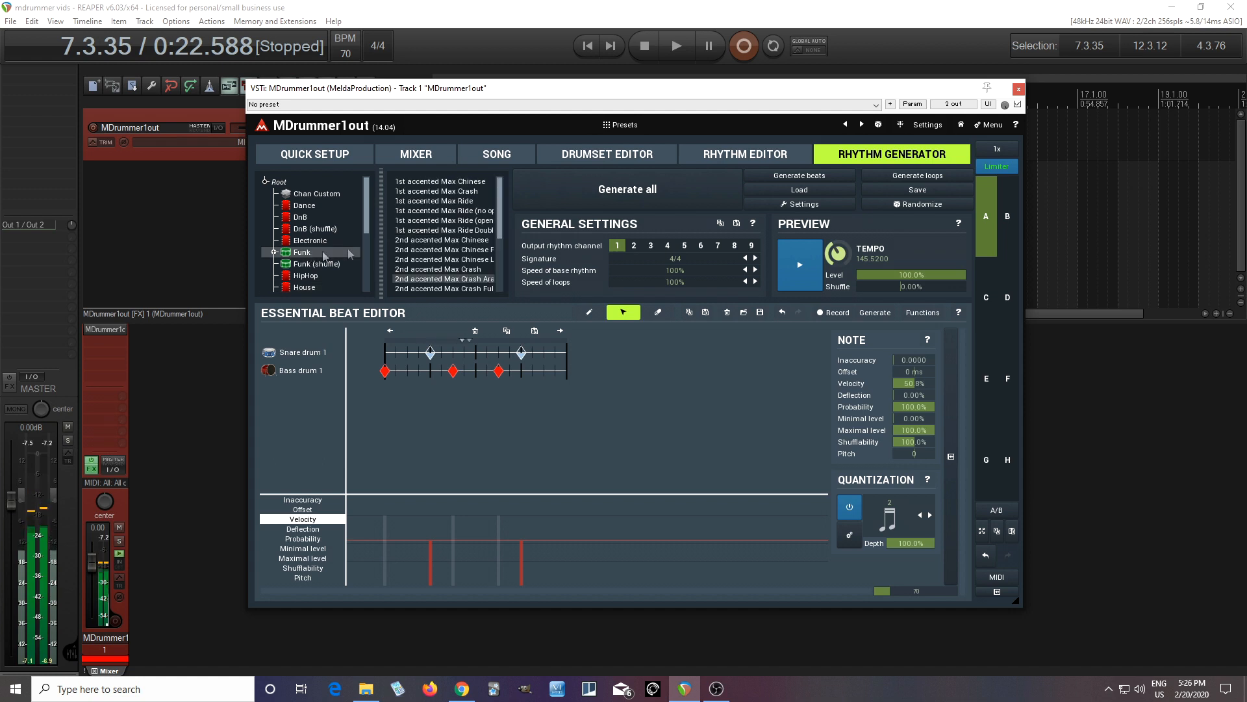
pyautogui.click(435, 210)
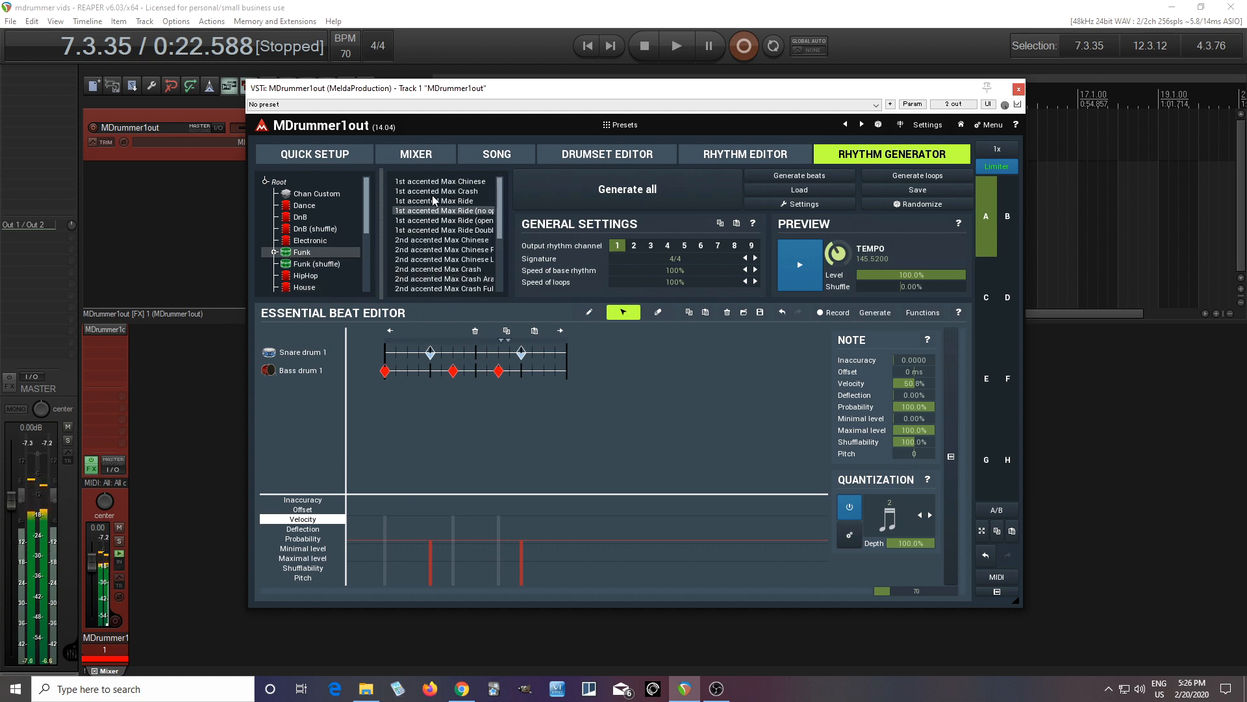
# - Stop the rhythm preview, lower its level to 23.6%, and look through the rest of the rhythm categories
pyautogui.moveTo(877, 274); pyautogui.dragTo(851, 275)
pyautogui.click(795, 280)
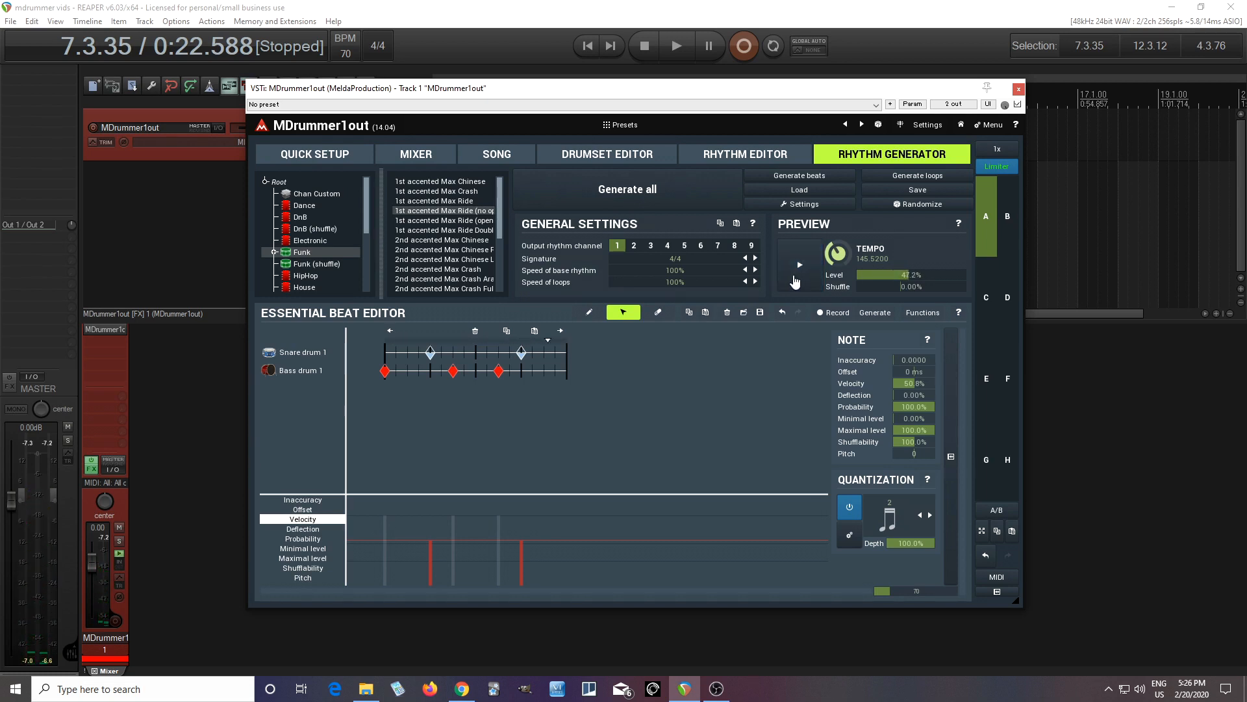
pyautogui.moveTo(366, 191)
pyautogui.mouseDown()
pyautogui.moveTo(375, 263)
pyautogui.moveTo(368, 208)
pyautogui.mouseUp()
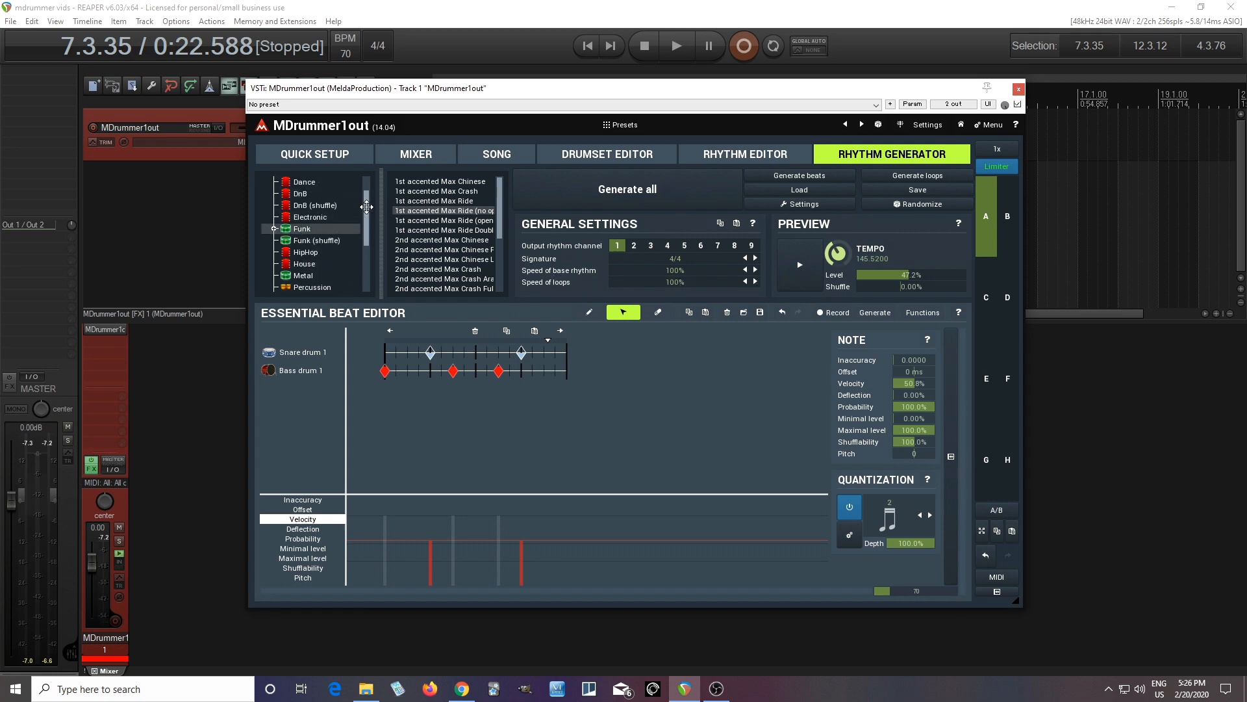
pyautogui.moveTo(902, 273); pyautogui.dragTo(903, 273)
pyautogui.moveTo(367, 234); pyautogui.dragTo(369, 280)
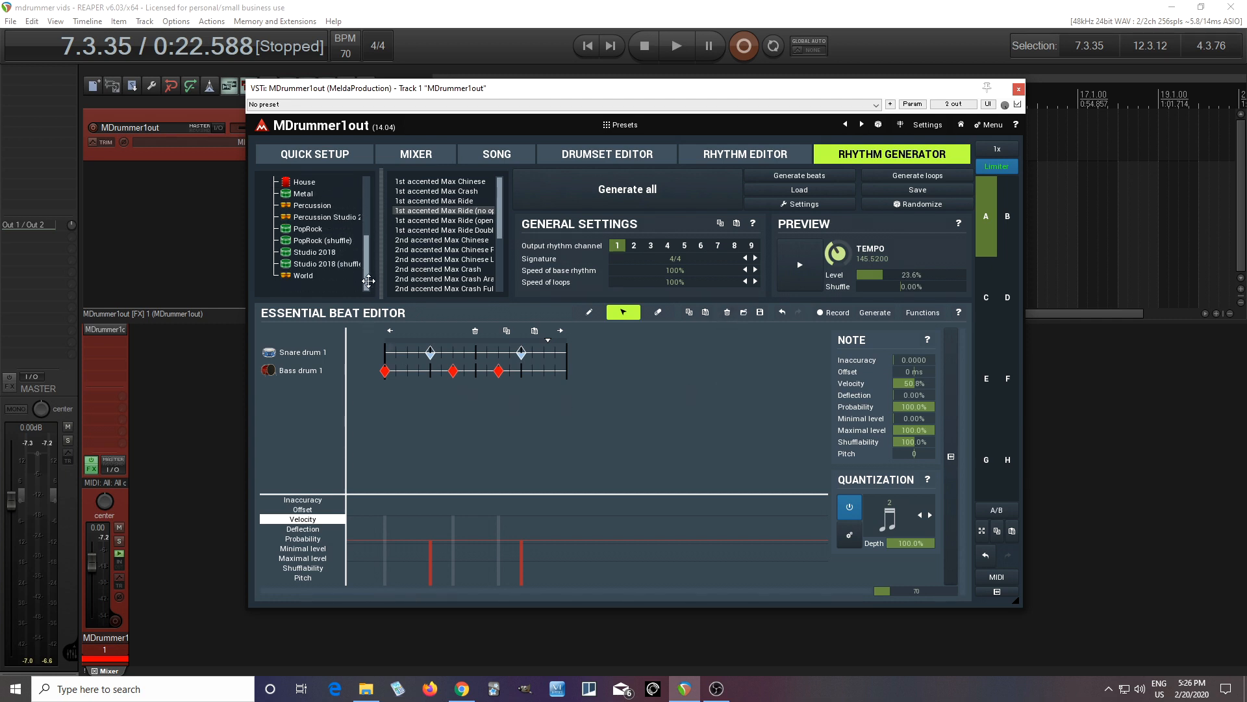
pyautogui.moveTo(368, 280); pyautogui.dragTo(368, 218)
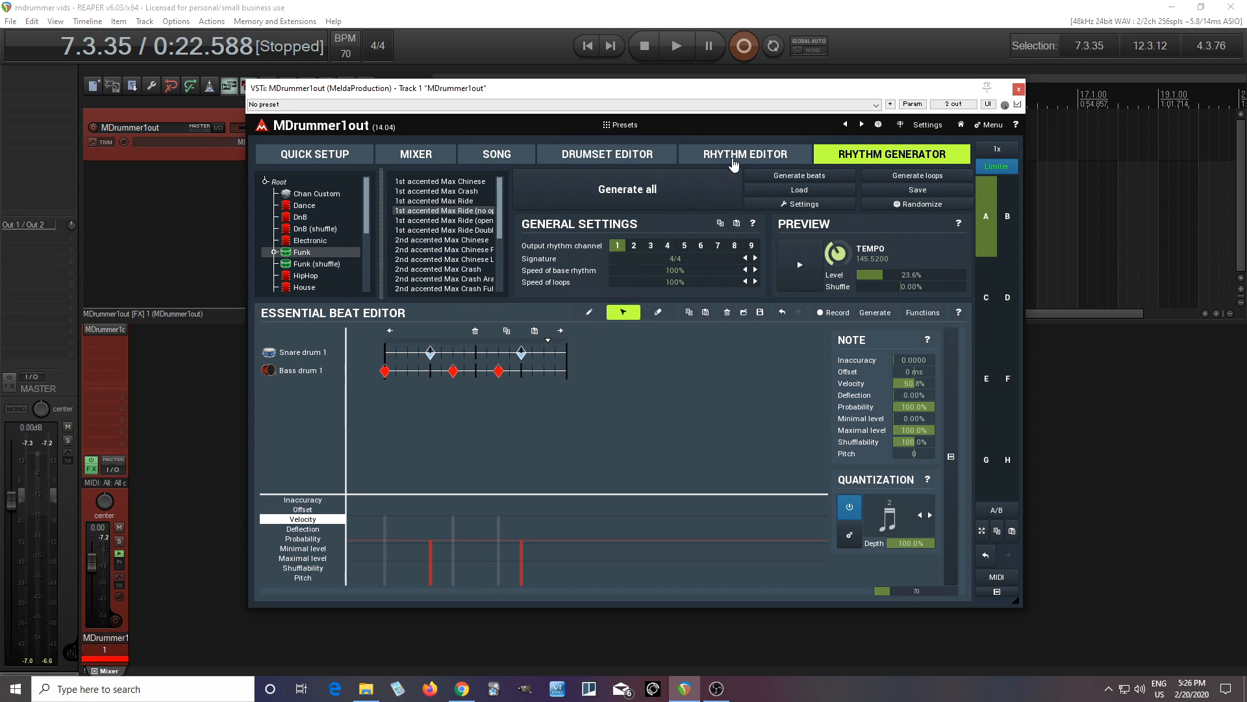
# - Return to the rhythm editor and review the available rhythm processing functions
pyautogui.click(734, 163)
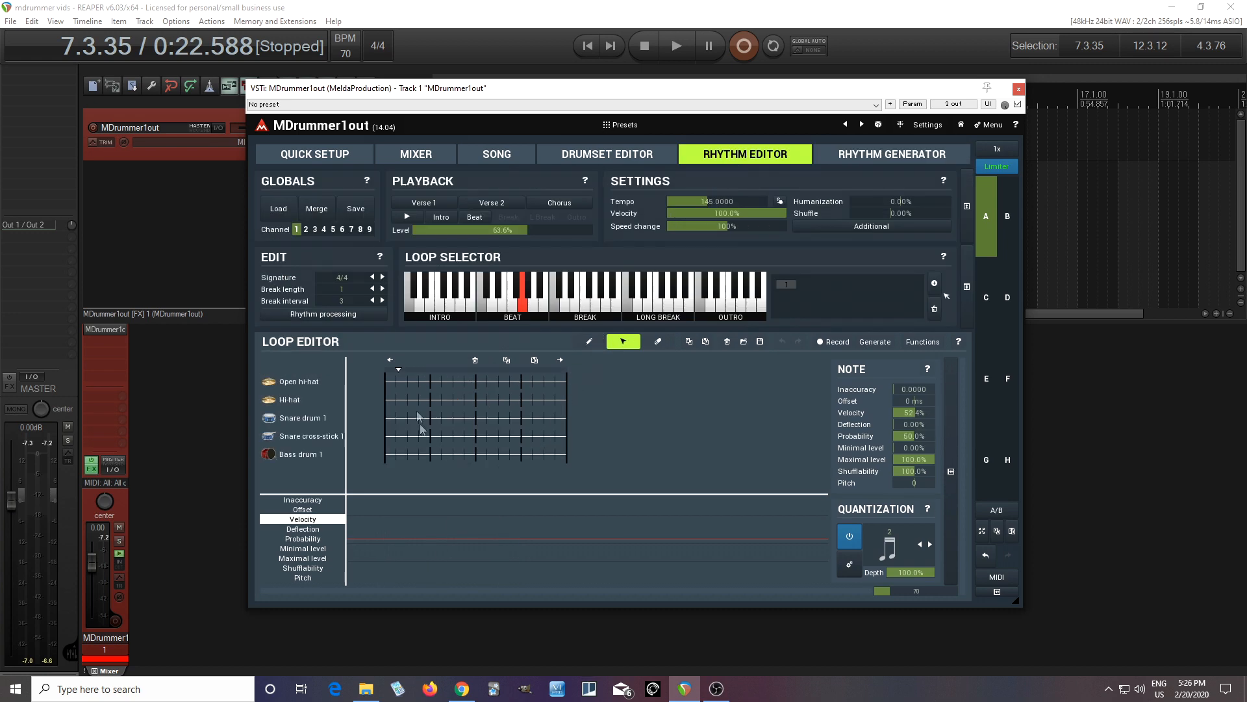
pyautogui.click(353, 314)
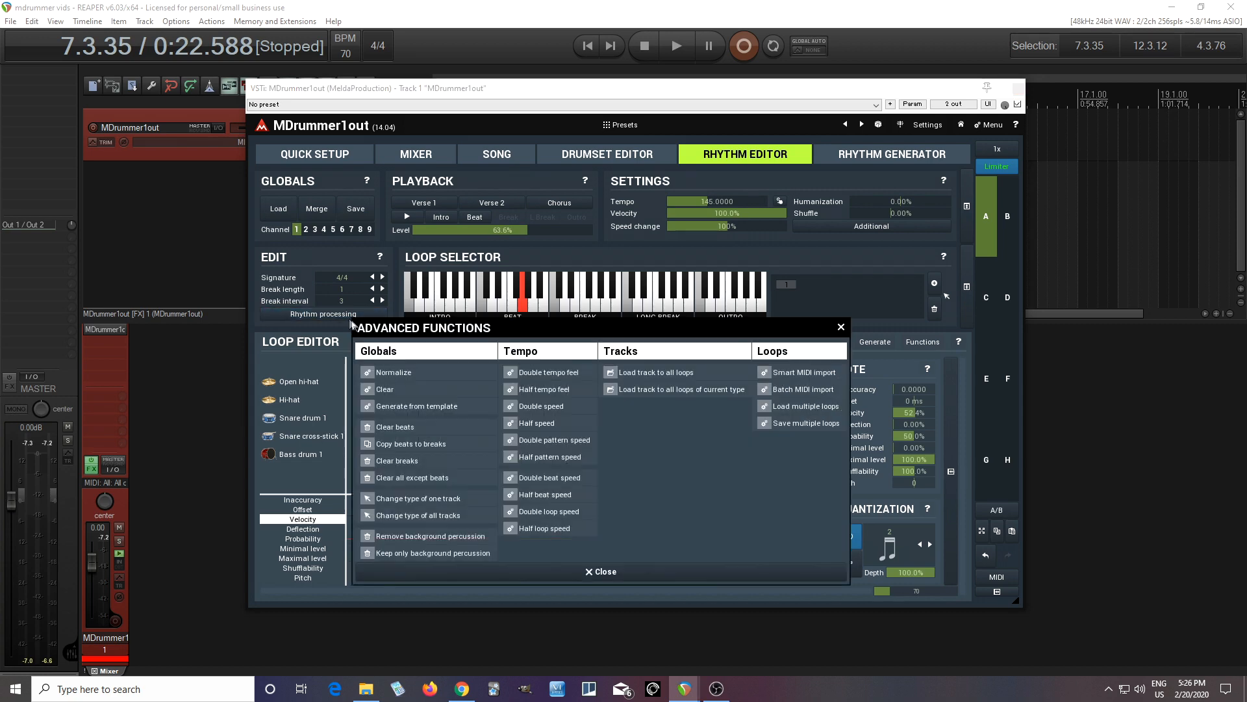
pyautogui.click(841, 326)
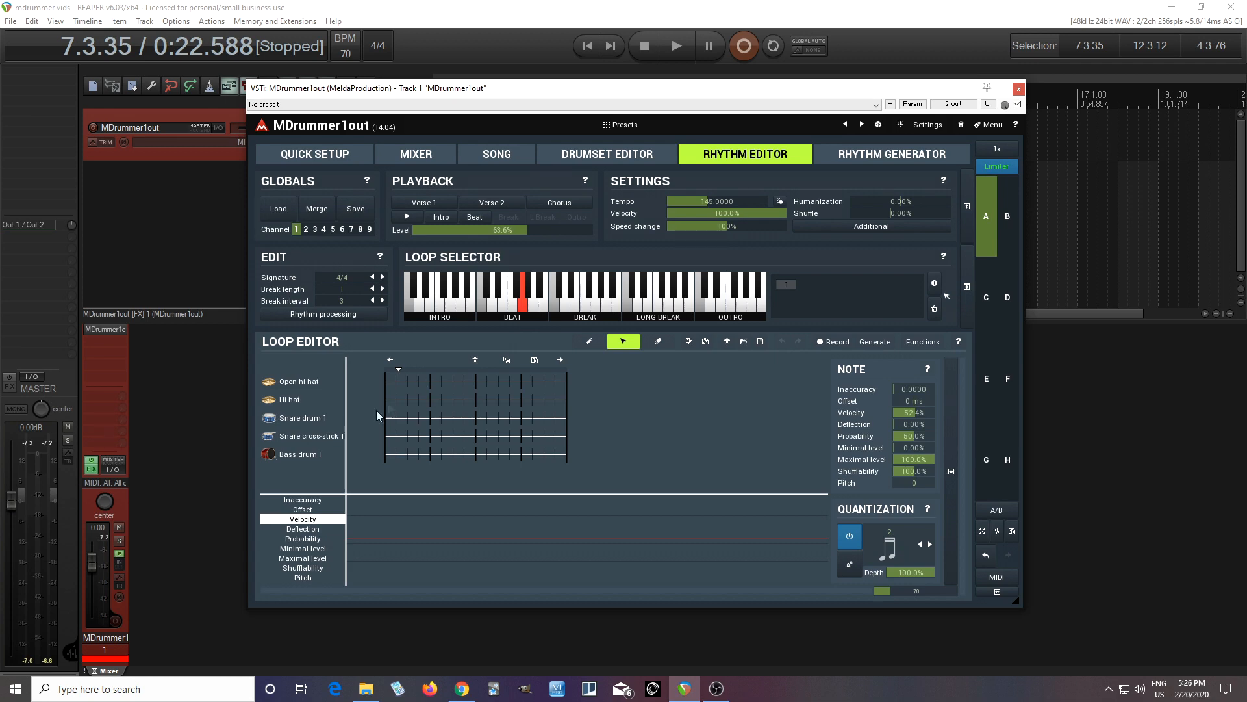
# - Switch to the next empty beat loop and set the drawn notes' velocity to 78.7% and probability to 100%, leaving the grid empty
pyautogui.click(532, 308)
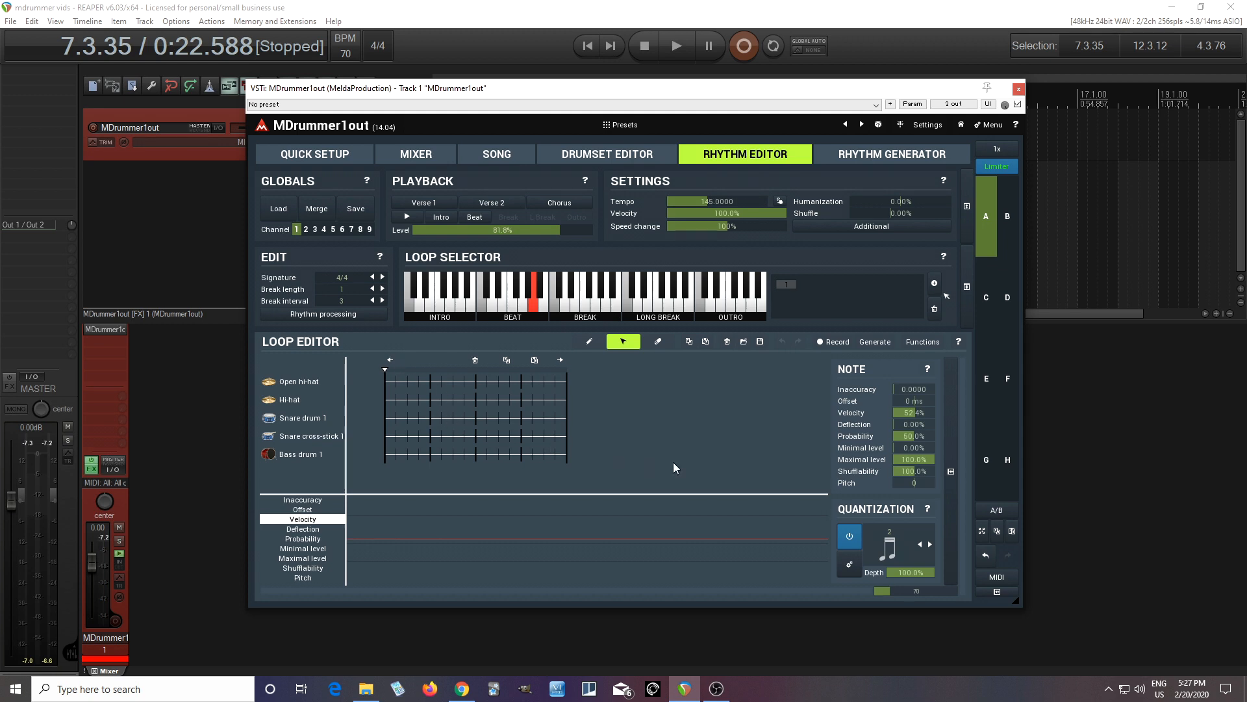
pyautogui.click(589, 343)
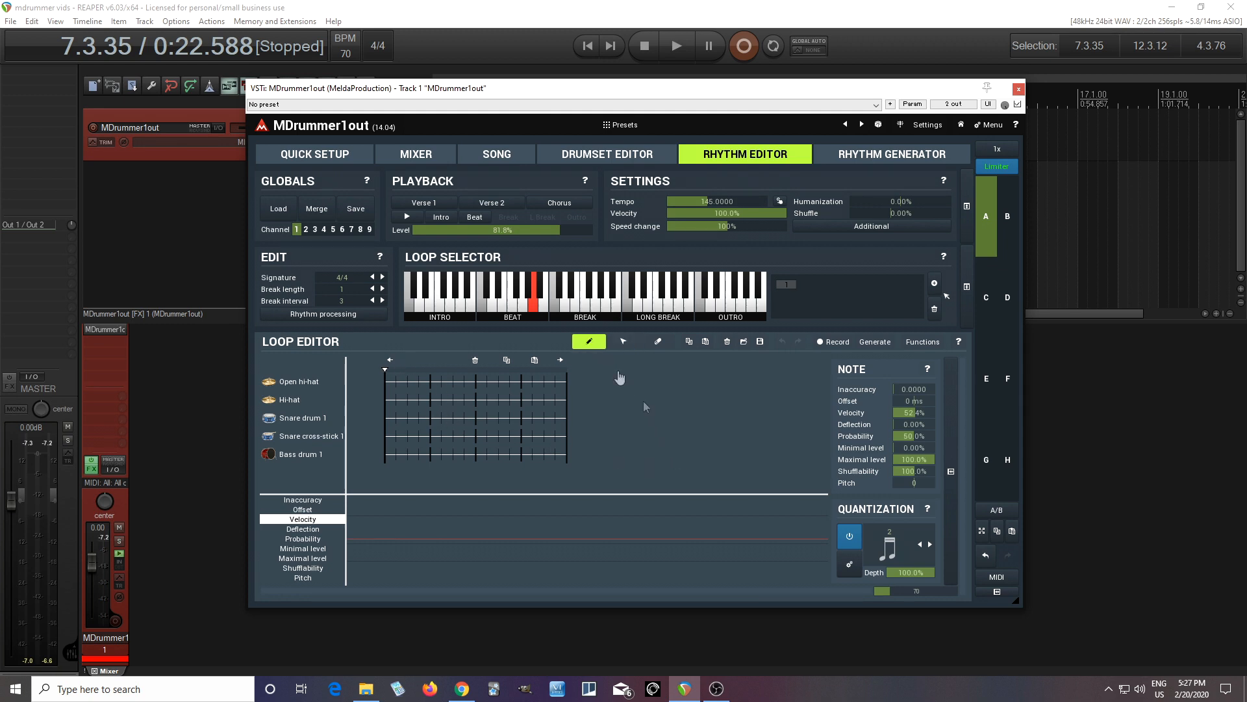
pyautogui.moveTo(719, 200); pyautogui.dragTo(720, 202)
pyautogui.click(385, 382)
pyautogui.moveTo(907, 433); pyautogui.dragTo(907, 419)
pyautogui.rightClick(907, 412)
pyautogui.rightClick(387, 382)
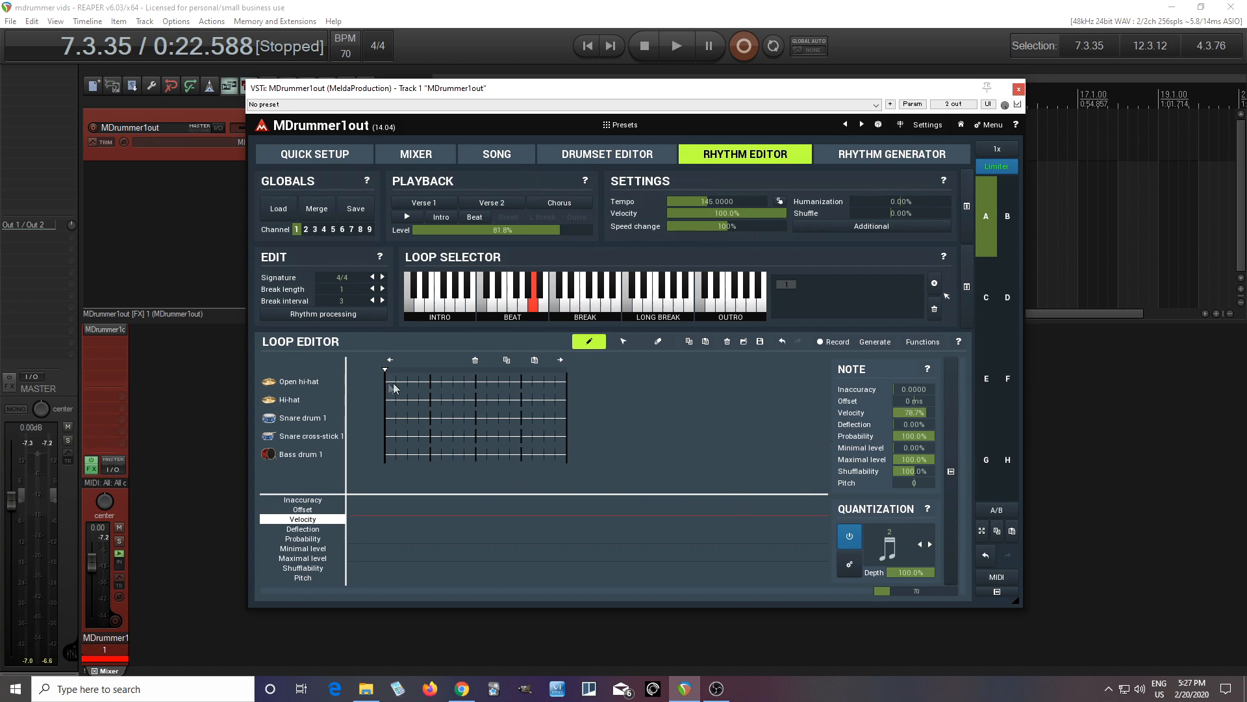
# - Draw open hi-hat notes on all four beats and hi-hat notes on each beat's last two sixteenths, and play the loop
pyautogui.click(387, 383)
pyautogui.click(408, 399)
pyautogui.click(419, 400)
pyautogui.click(430, 382)
pyautogui.click(453, 399)
pyautogui.click(465, 400)
pyautogui.click(476, 382)
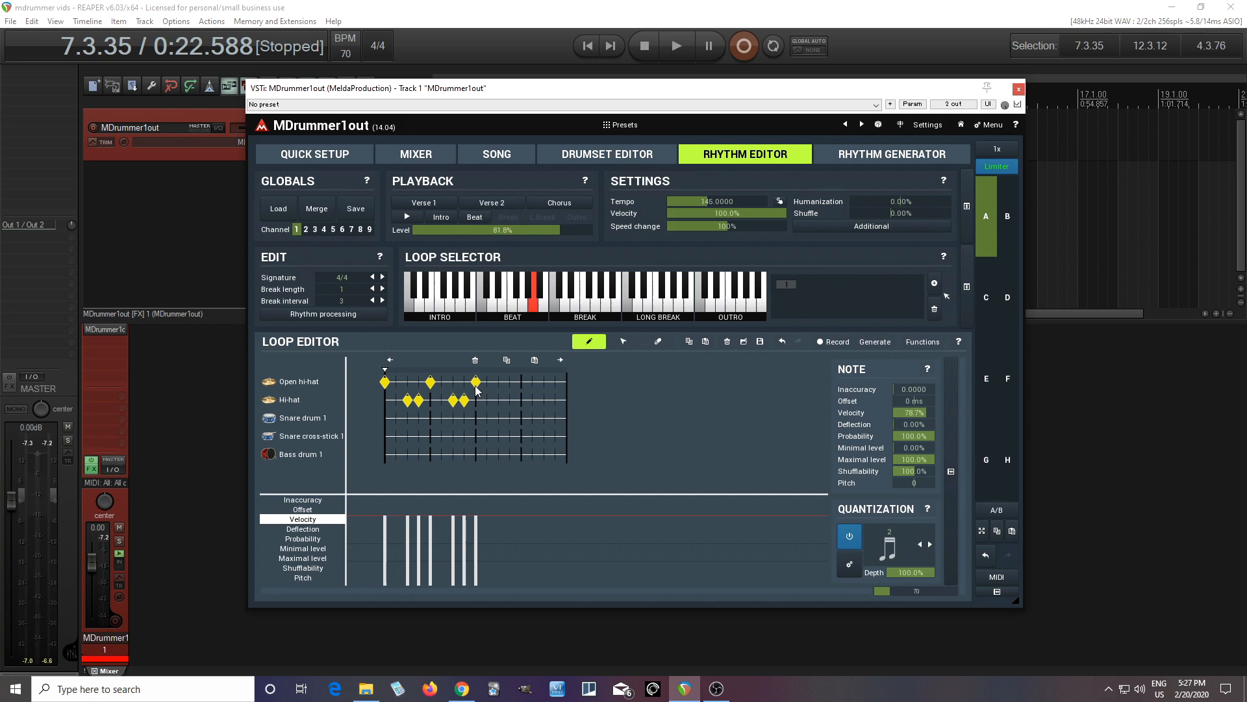
pyautogui.click(498, 400)
pyautogui.click(510, 399)
pyautogui.click(522, 381)
pyautogui.click(543, 399)
pyautogui.click(555, 399)
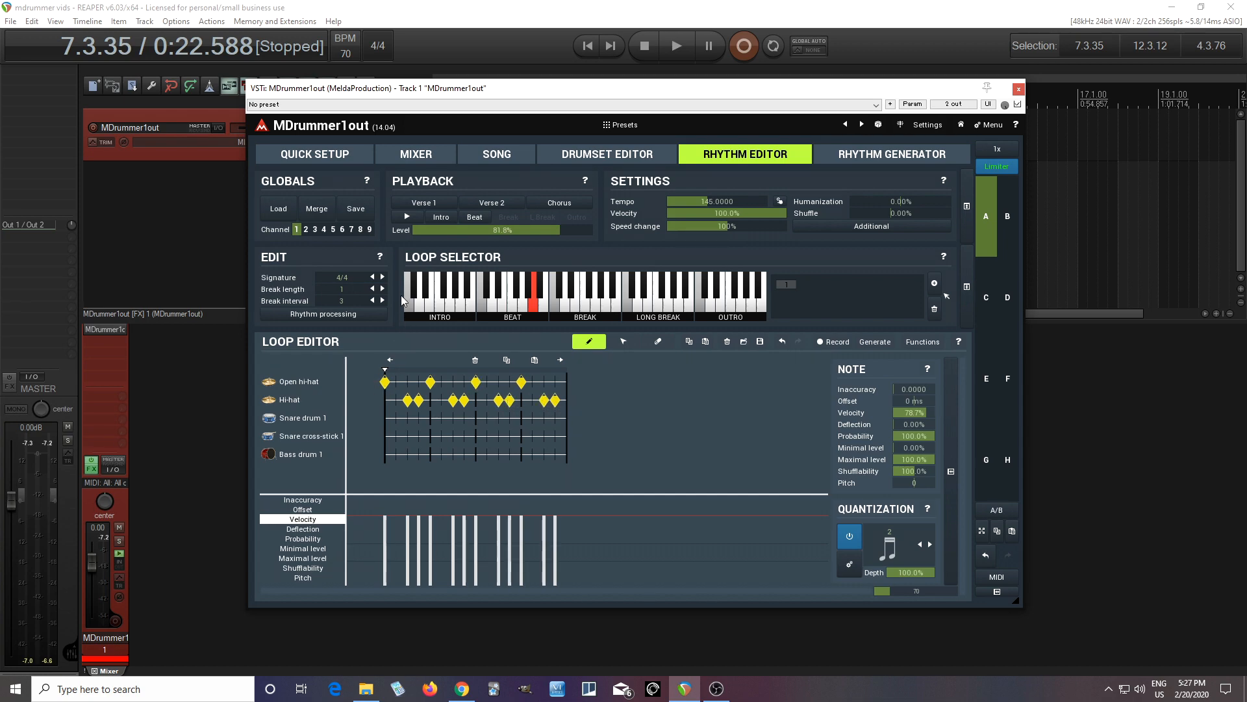
pyautogui.click(406, 217)
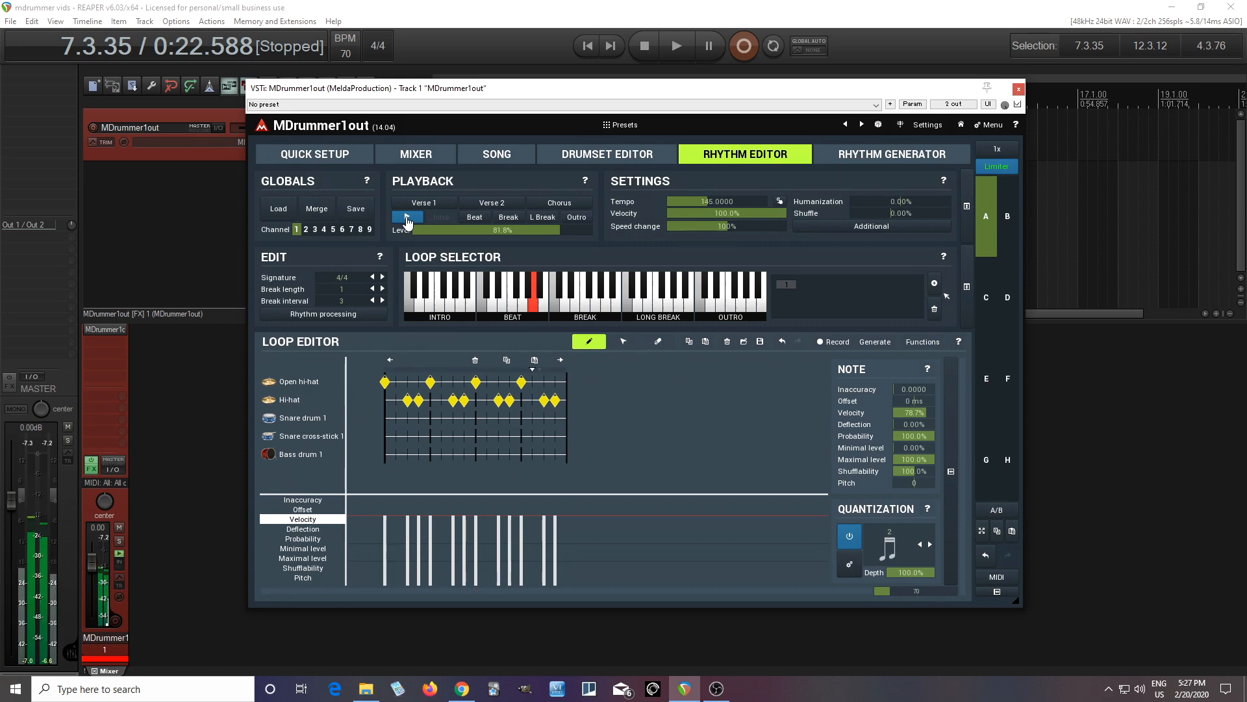
pyautogui.click(407, 218)
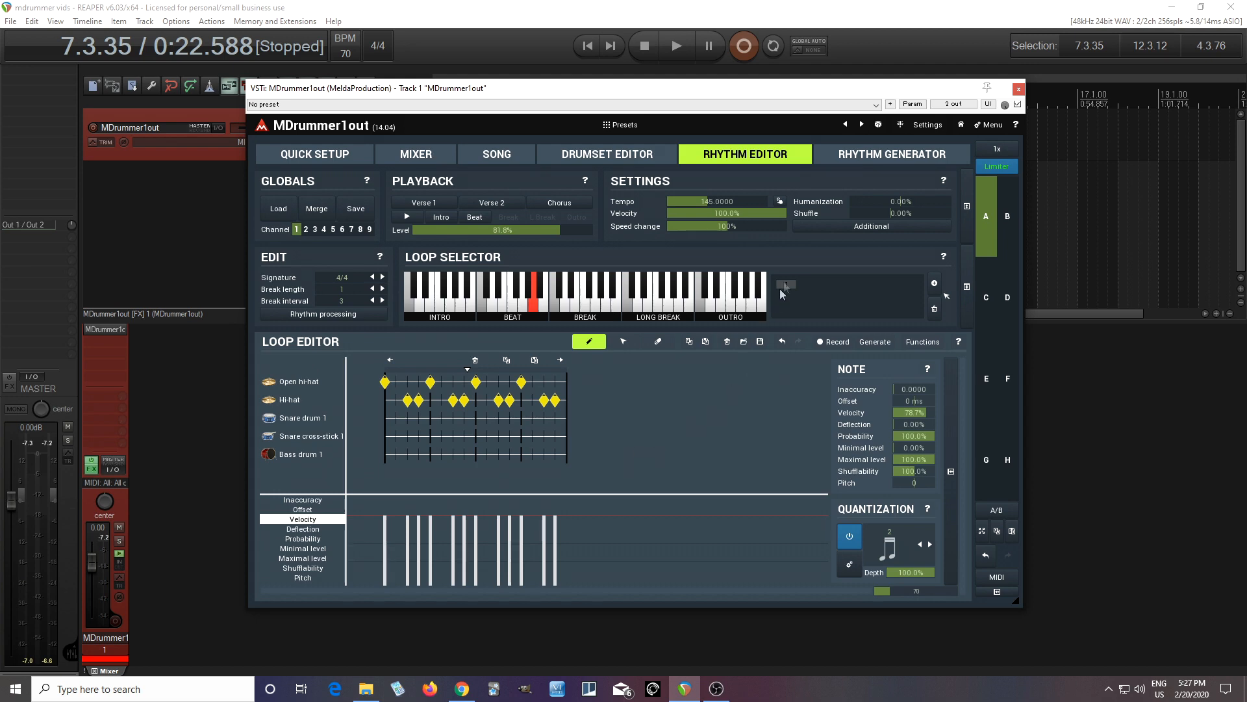
# - Review the velocity range in the additional rhythm properties
pyautogui.click(842, 229)
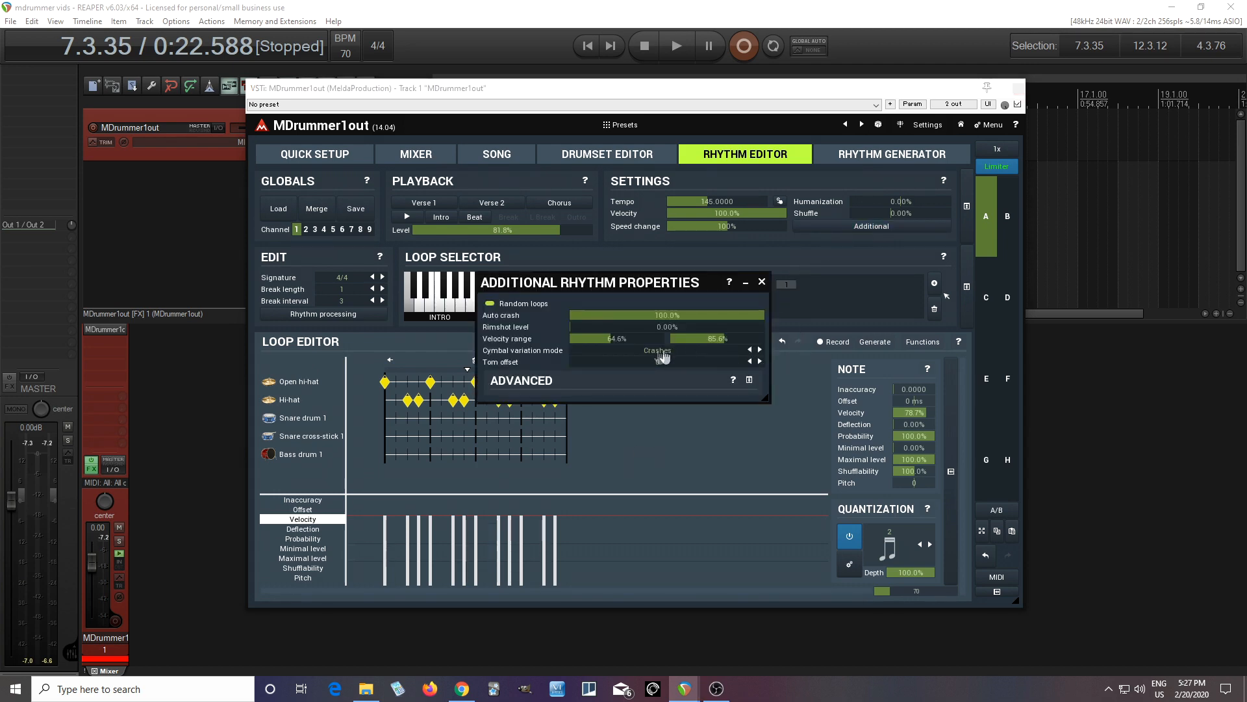
pyautogui.moveTo(639, 341); pyautogui.dragTo(747, 367)
pyautogui.moveTo(946, 296); pyautogui.dragTo(947, 296)
pyautogui.moveTo(947, 295); pyautogui.dragTo(947, 295)
pyautogui.moveTo(621, 338); pyautogui.dragTo(620, 338)
pyautogui.click(762, 281)
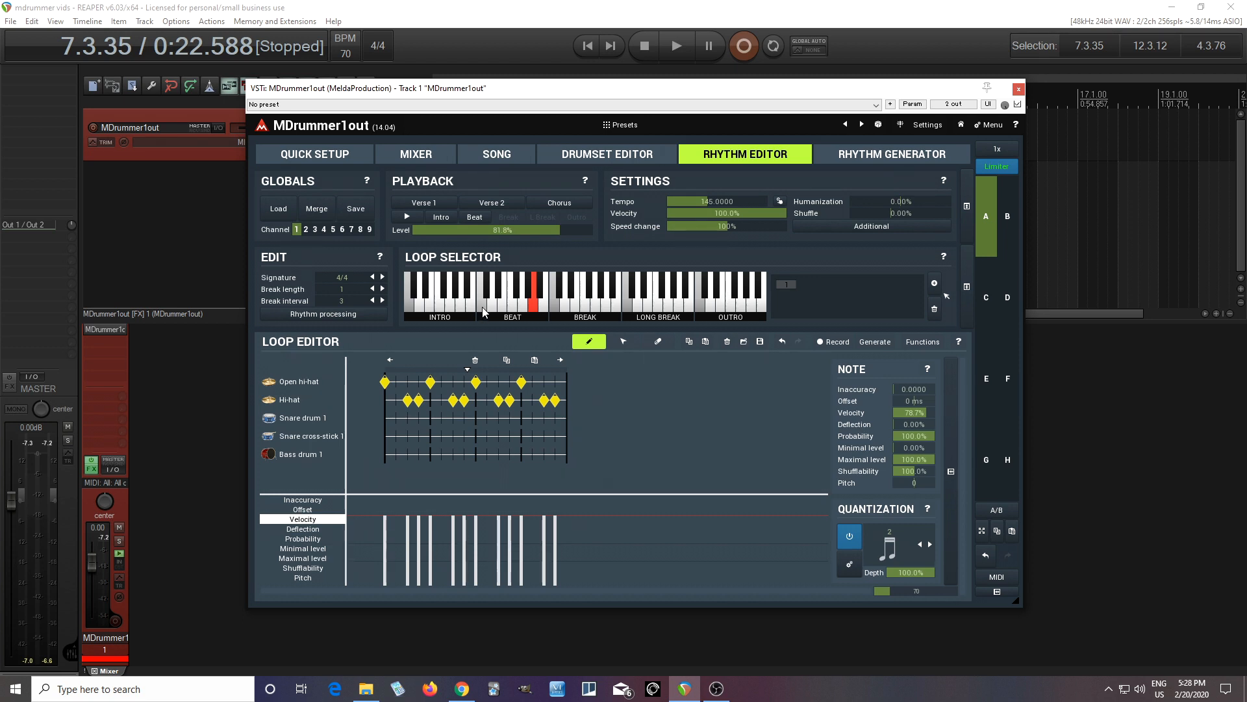
# - Set the velocity of all drawn notes to 64%, and reduce the Hi-hat track's notes to 56%
pyautogui.click(622, 341)
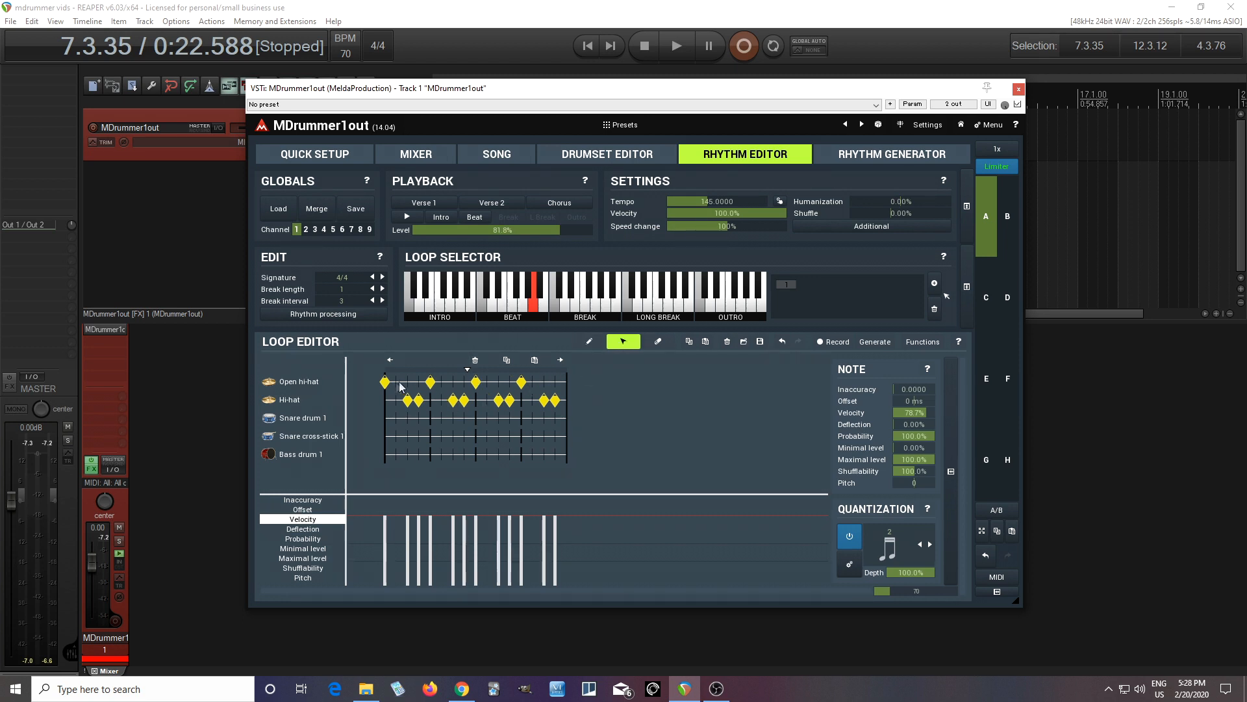
pyautogui.moveTo(366, 381); pyautogui.dragTo(570, 419)
pyautogui.moveTo(924, 414)
pyautogui.mouseDown()
pyautogui.moveTo(924, 394)
pyautogui.moveTo(924, 417)
pyautogui.mouseUp()
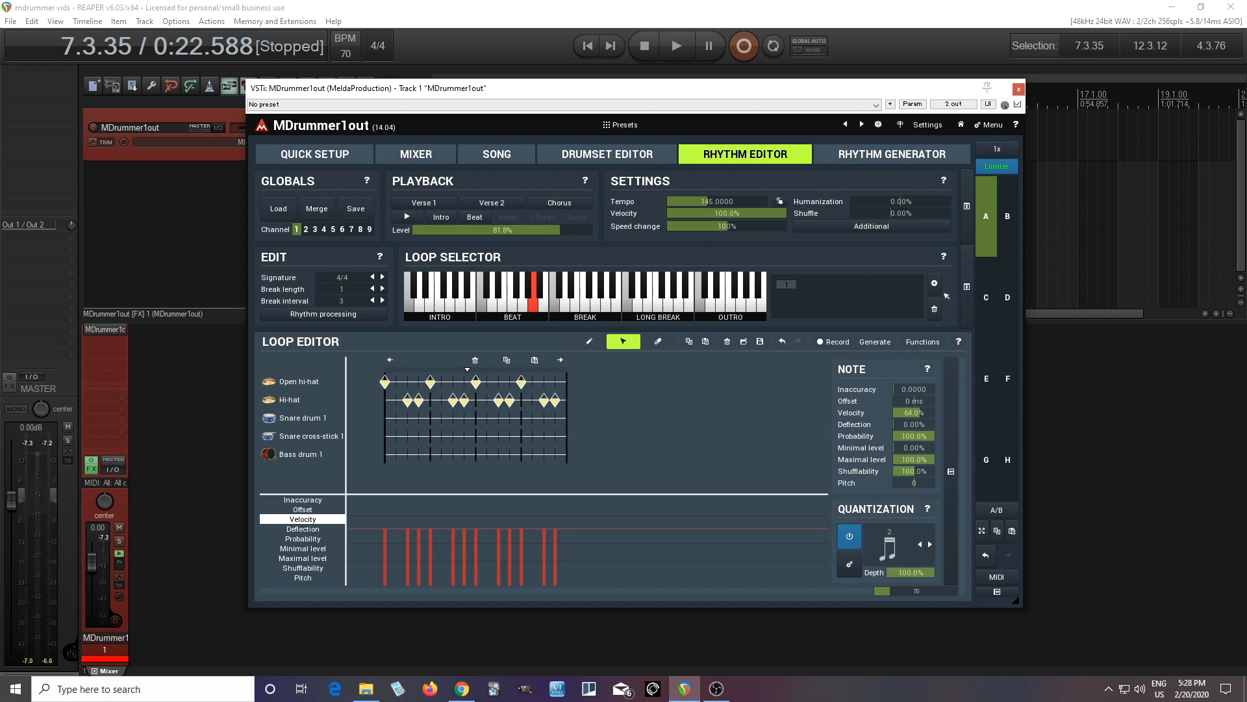
pyautogui.click(368, 402)
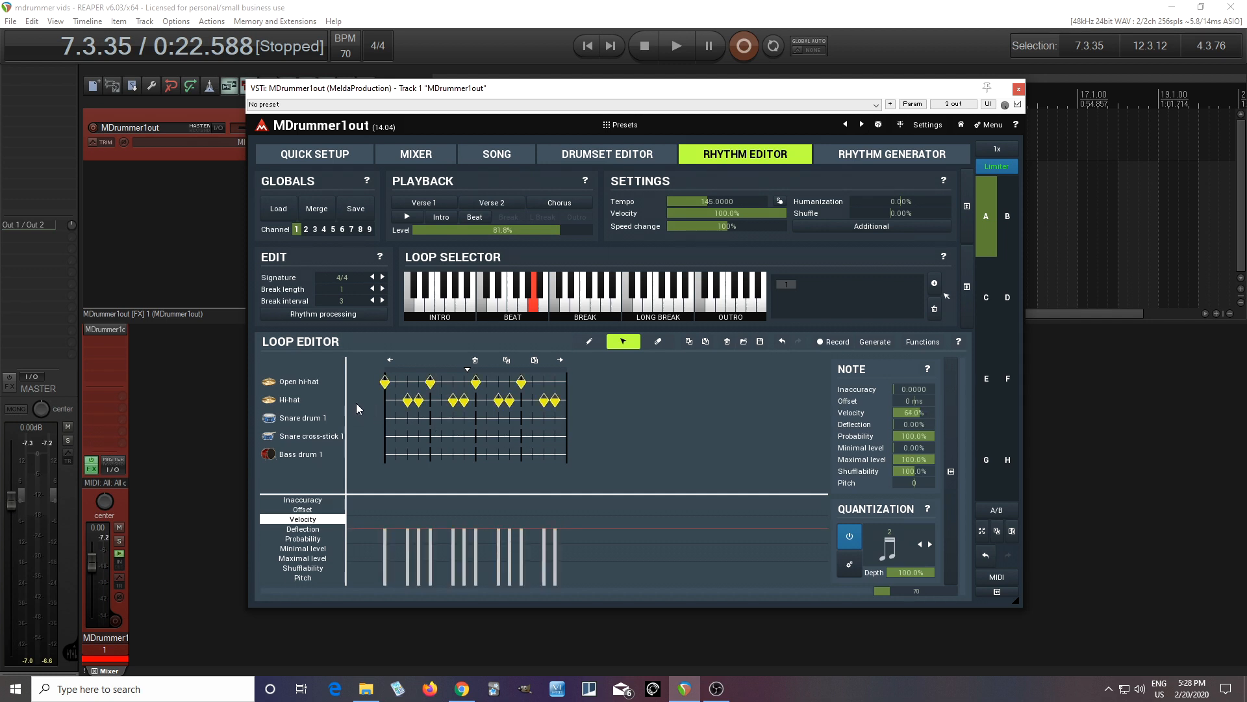
pyautogui.click(292, 403)
pyautogui.moveTo(923, 412); pyautogui.dragTo(923, 419)
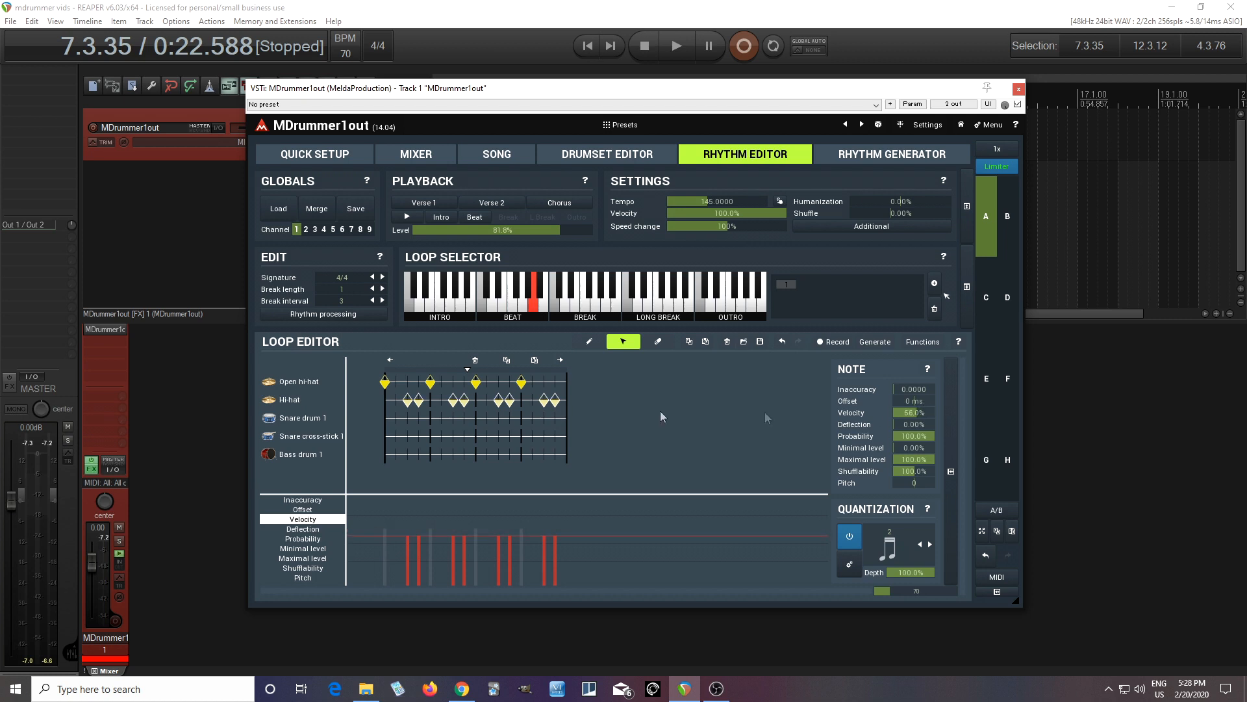
# - Insert an empty measure ahead of the pattern, delete it again, and play the loop
pyautogui.click(388, 361)
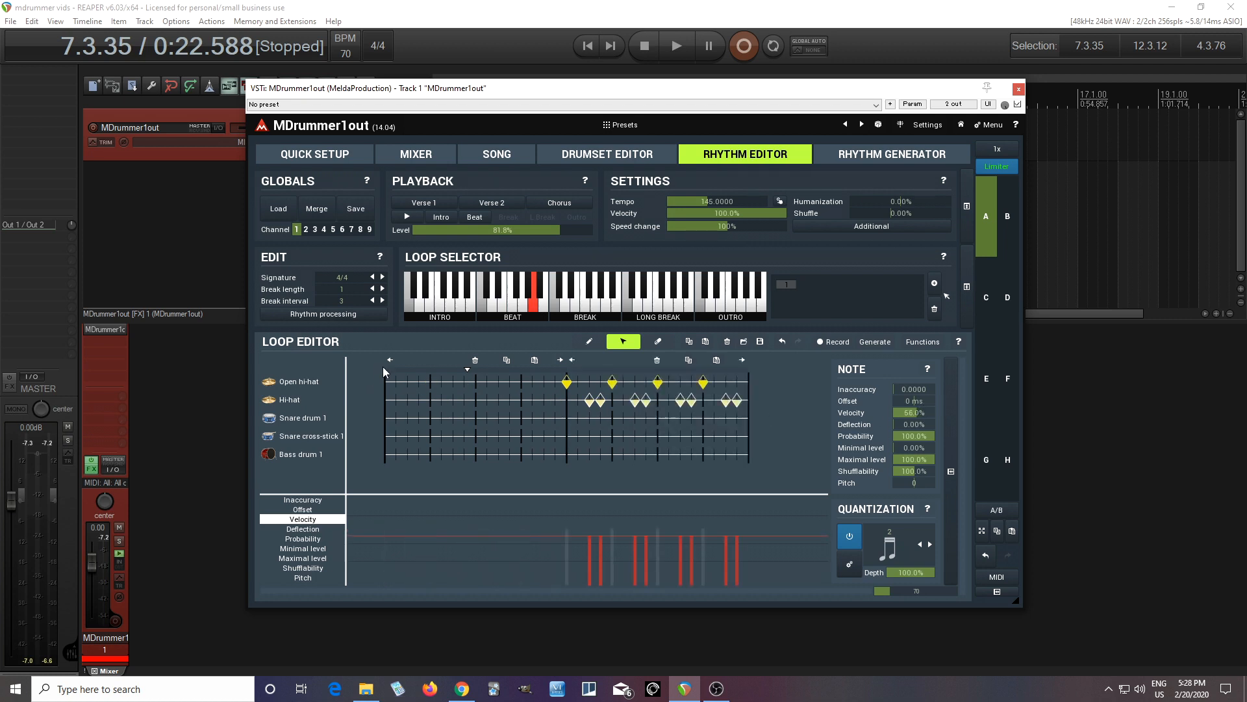
pyautogui.click(475, 360)
pyautogui.click(407, 217)
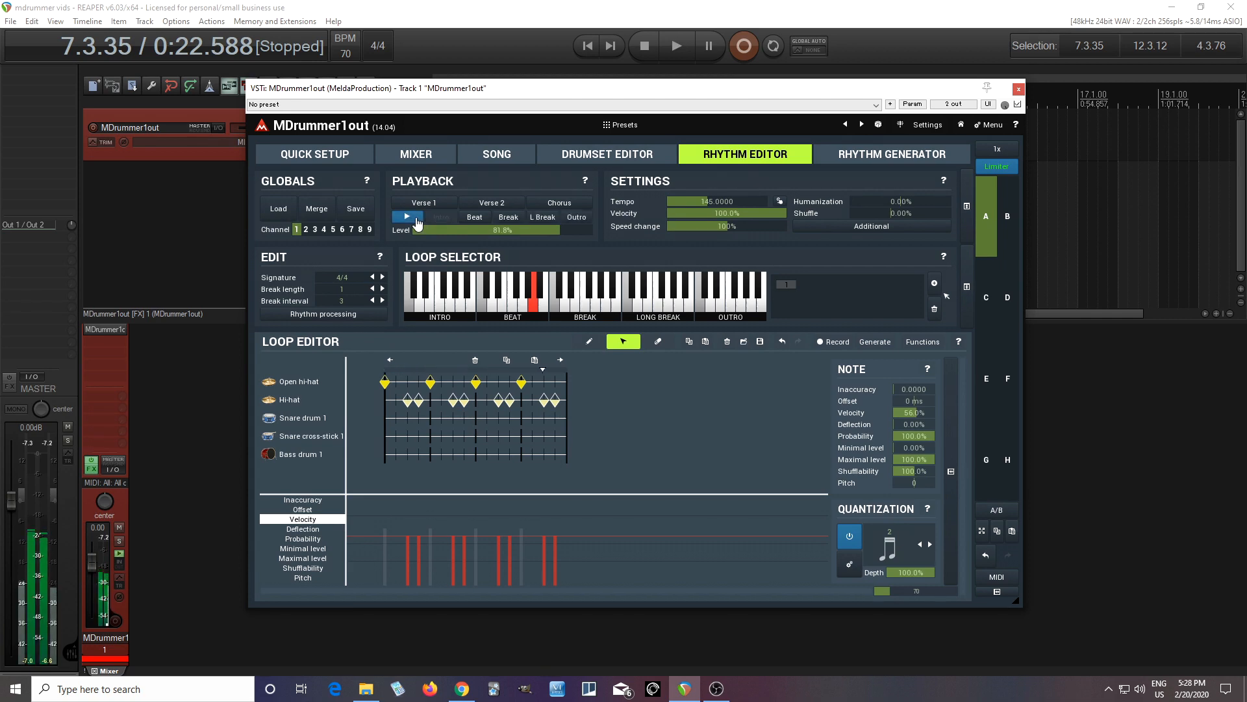
pyautogui.click(417, 222)
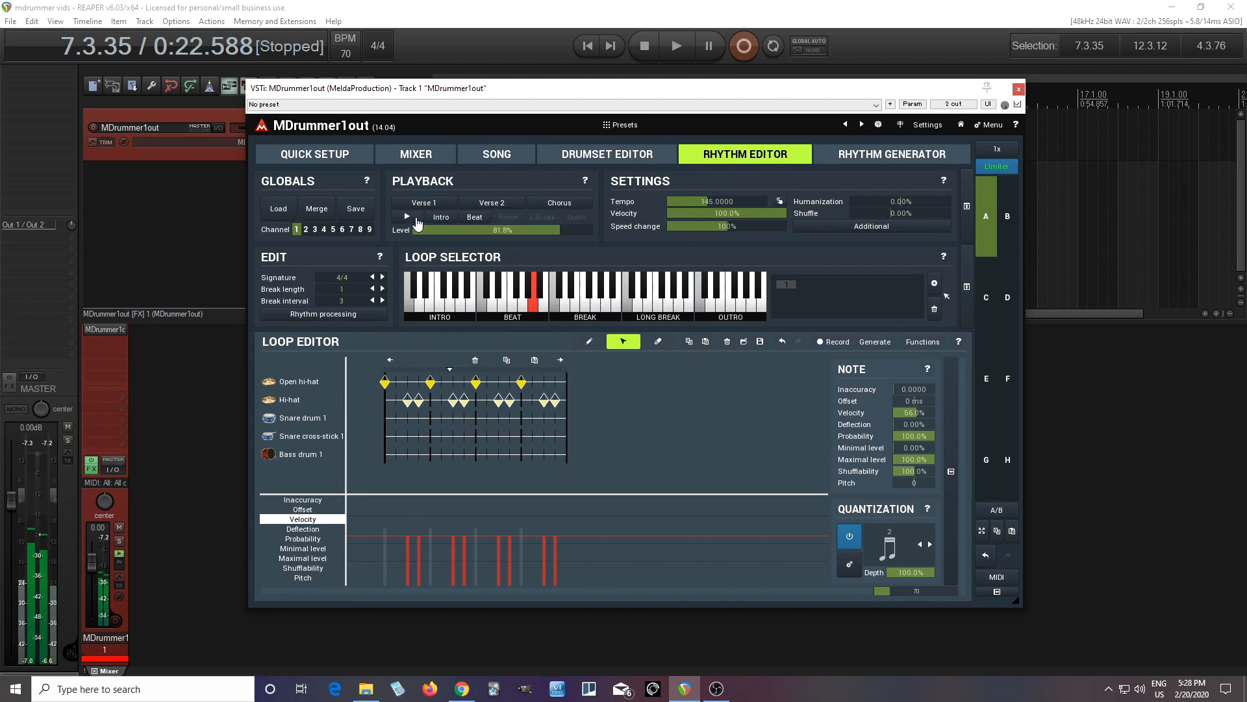
# - Paste the pattern into the adjacent lower beat loop and change its Open hi-hat track to Ride cymbal 1
pyautogui.click(523, 314)
pyautogui.click(534, 359)
pyautogui.click(302, 380)
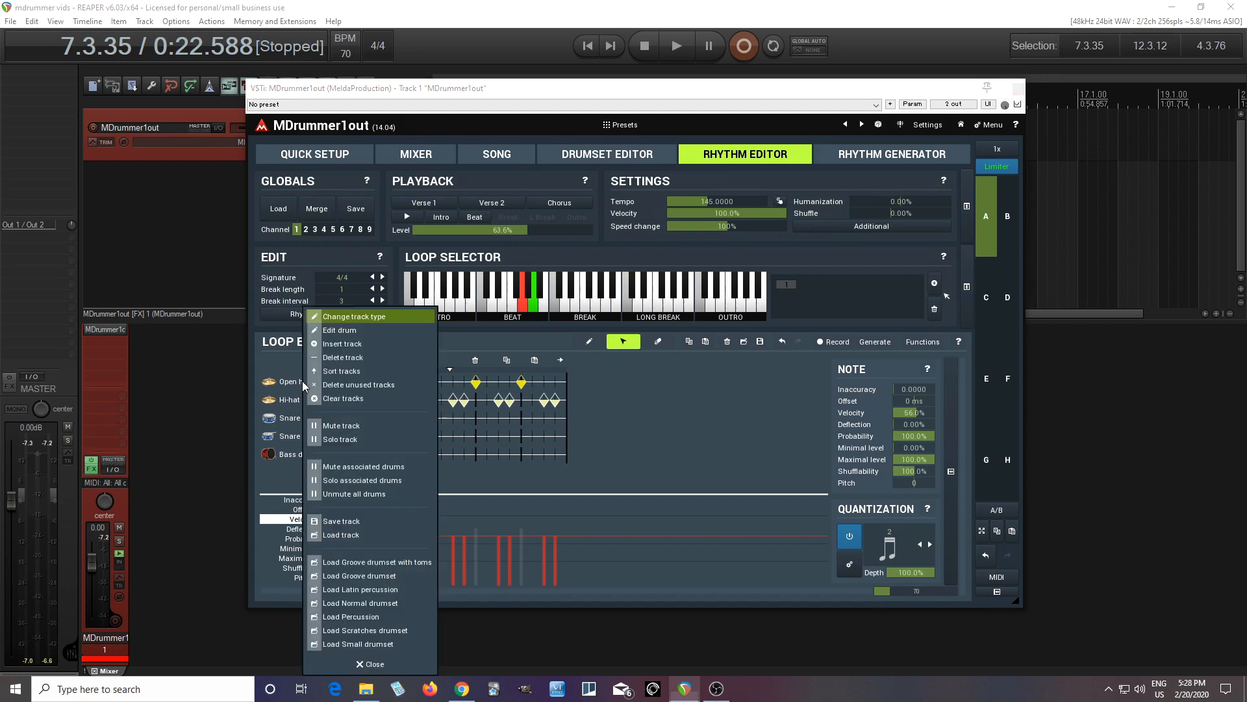
pyautogui.click(329, 317)
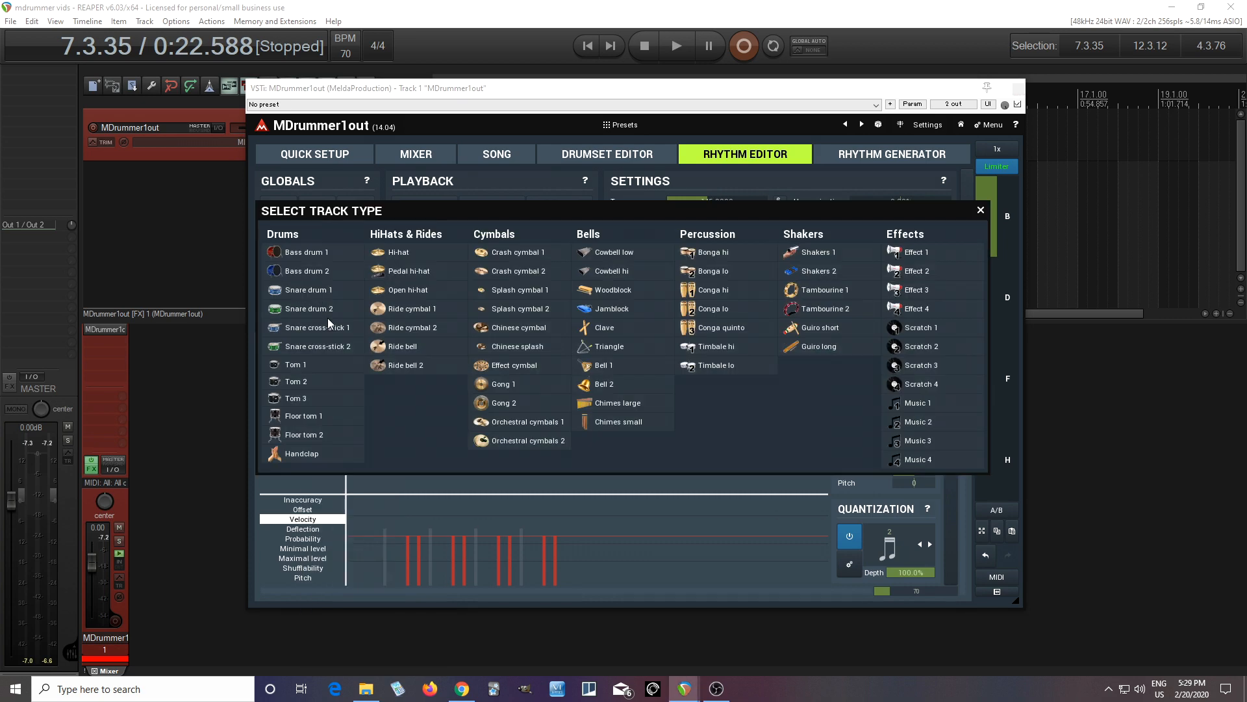
pyautogui.click(416, 309)
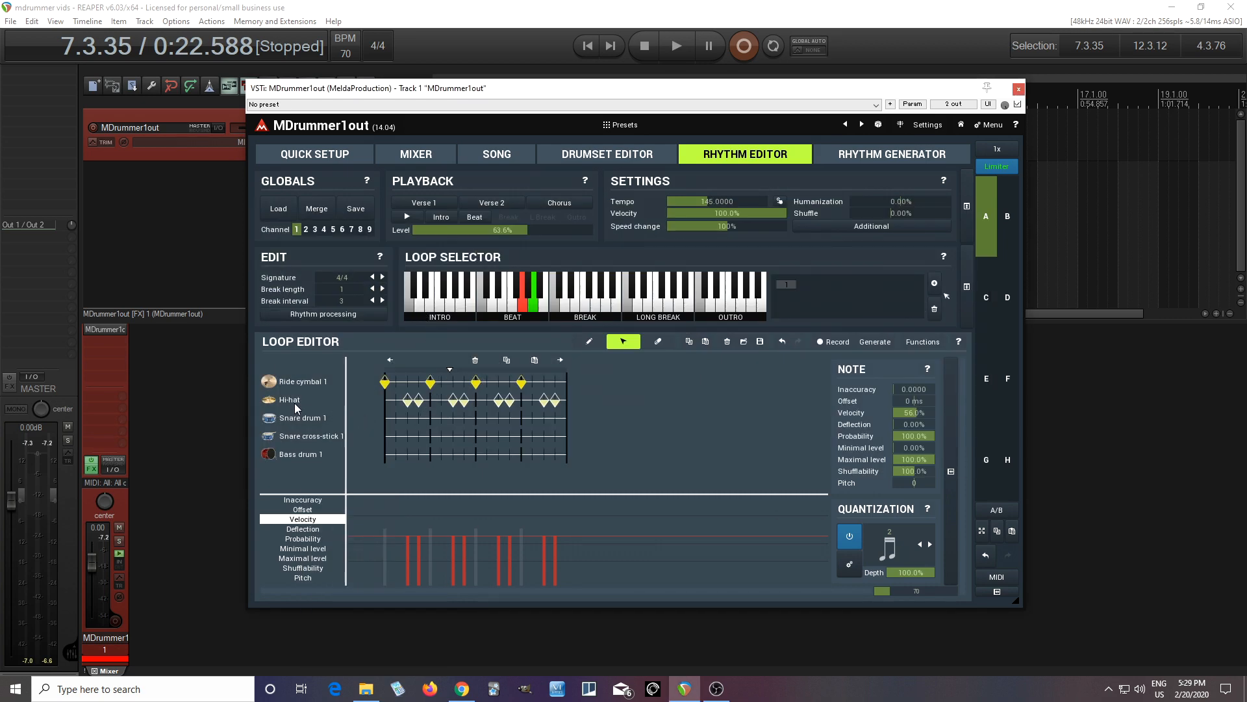
# - Change the Hi-hat track's type to Ride bell and play the loop
pyautogui.rightClick(294, 401)
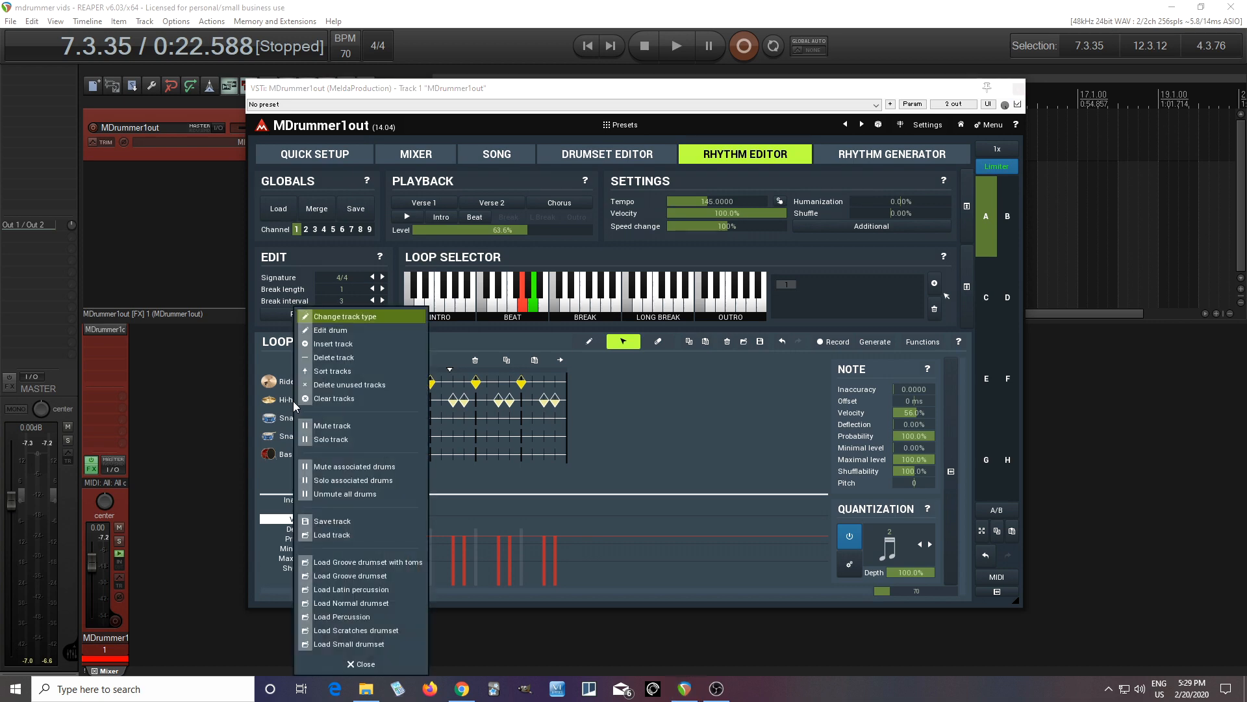
pyautogui.click(329, 319)
pyautogui.click(430, 349)
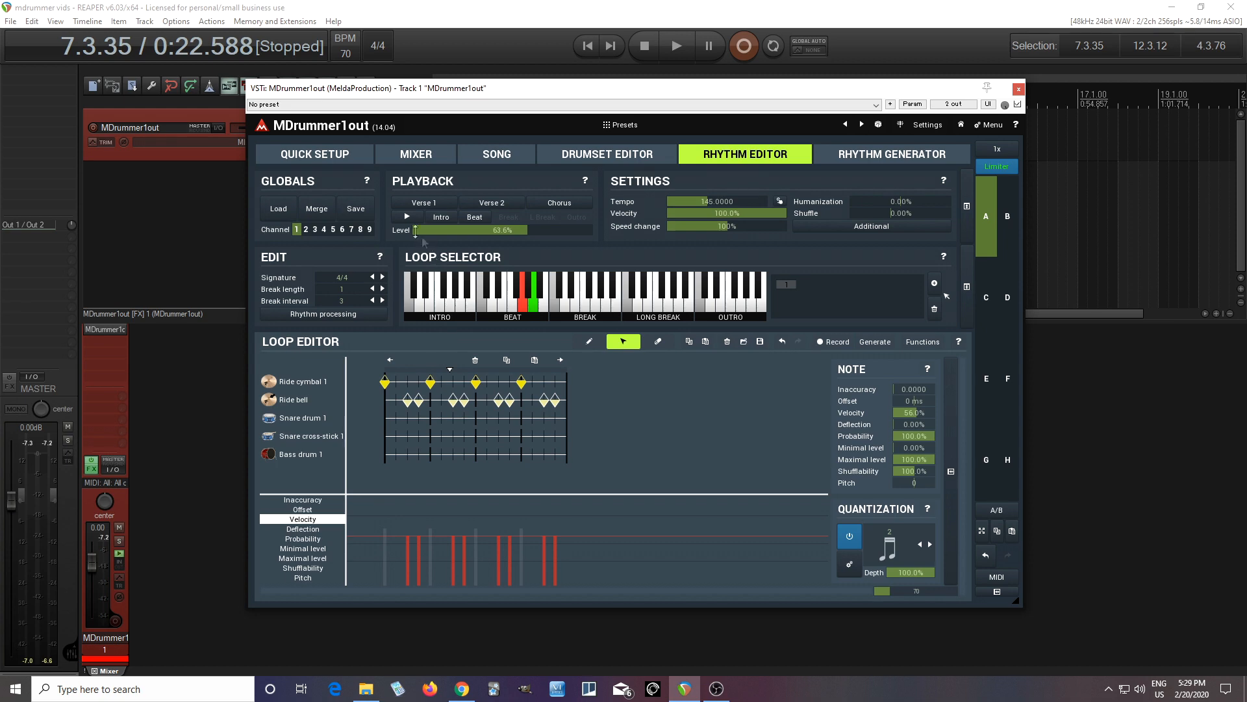
pyautogui.click(408, 218)
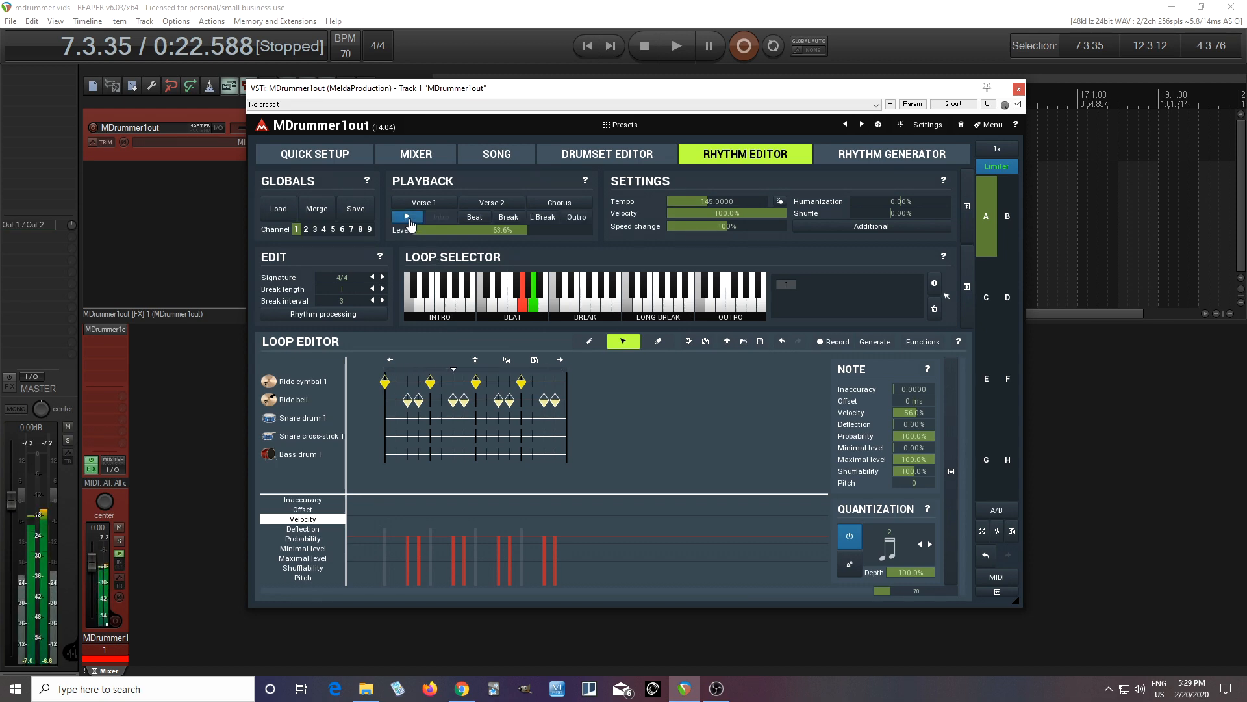
pyautogui.click(408, 218)
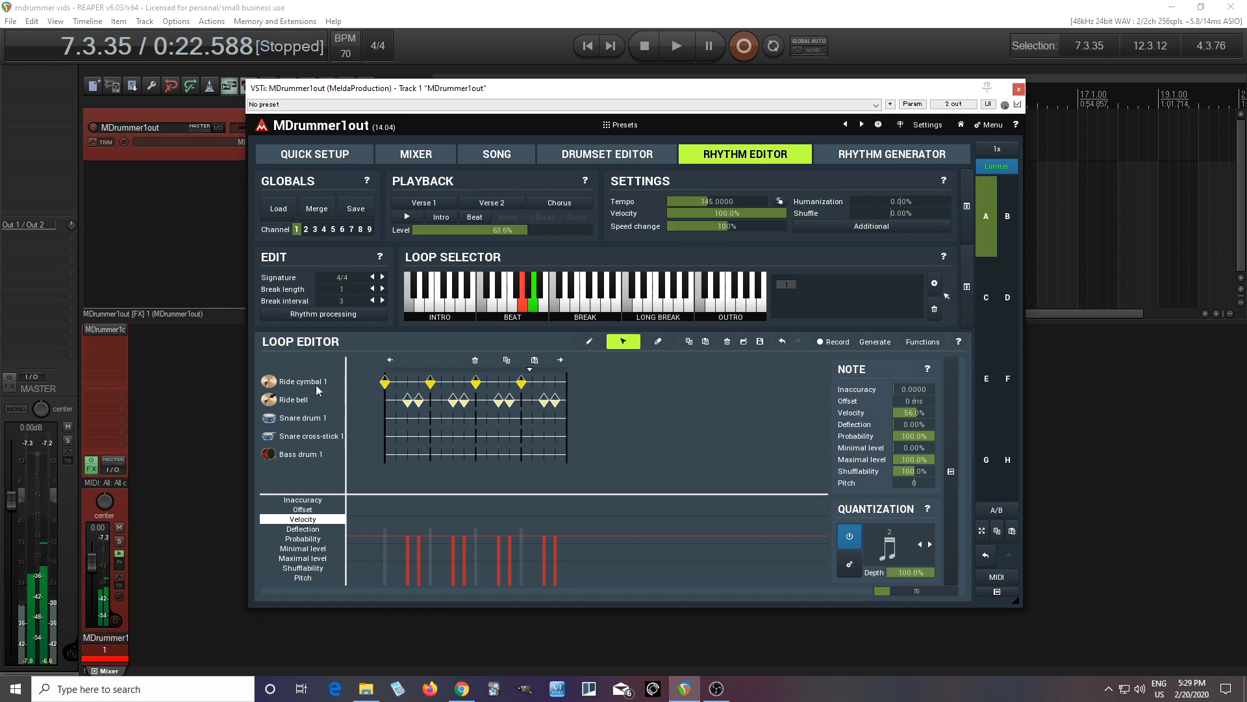
# - Lower the velocity of all Ride cymbal 1 and Ride bell notes, ending at about 46.4%, while auditioning the loop
pyautogui.moveTo(365, 375); pyautogui.dragTo(583, 403)
pyautogui.moveTo(919, 412); pyautogui.dragTo(920, 428)
pyautogui.click(406, 217)
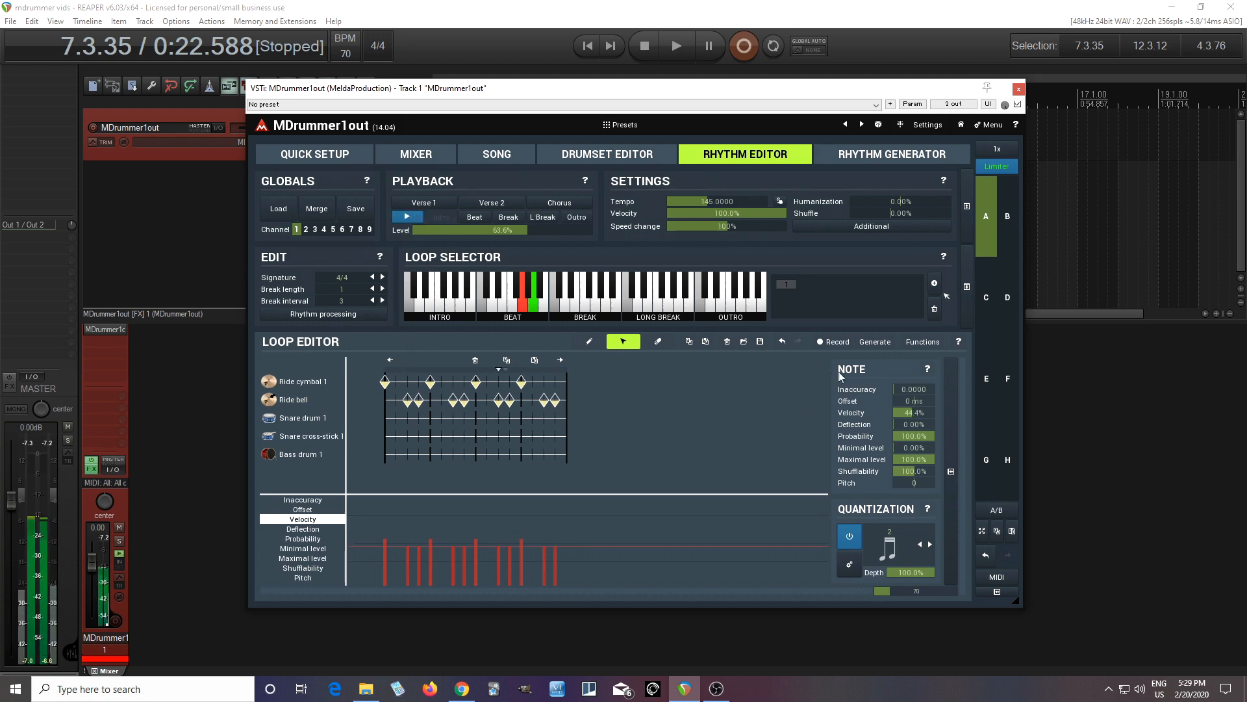
pyautogui.moveTo(906, 412); pyautogui.dragTo(906, 408)
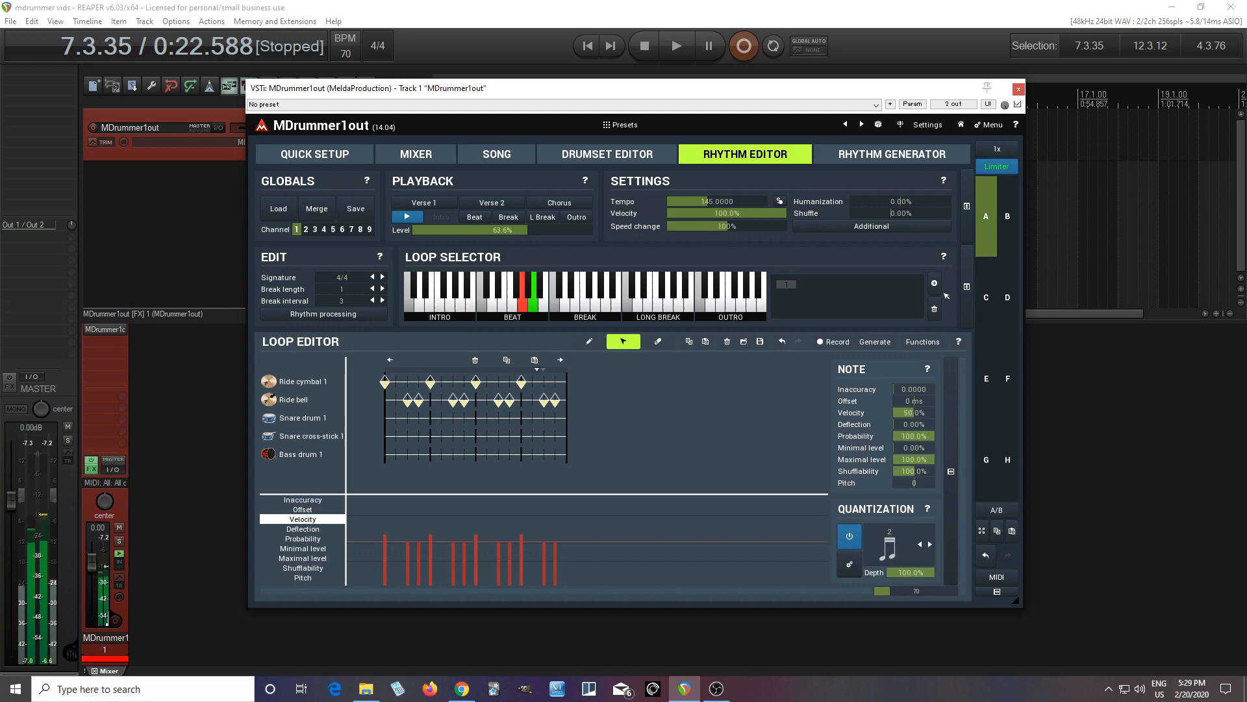
pyautogui.moveTo(906, 407); pyautogui.dragTo(906, 410)
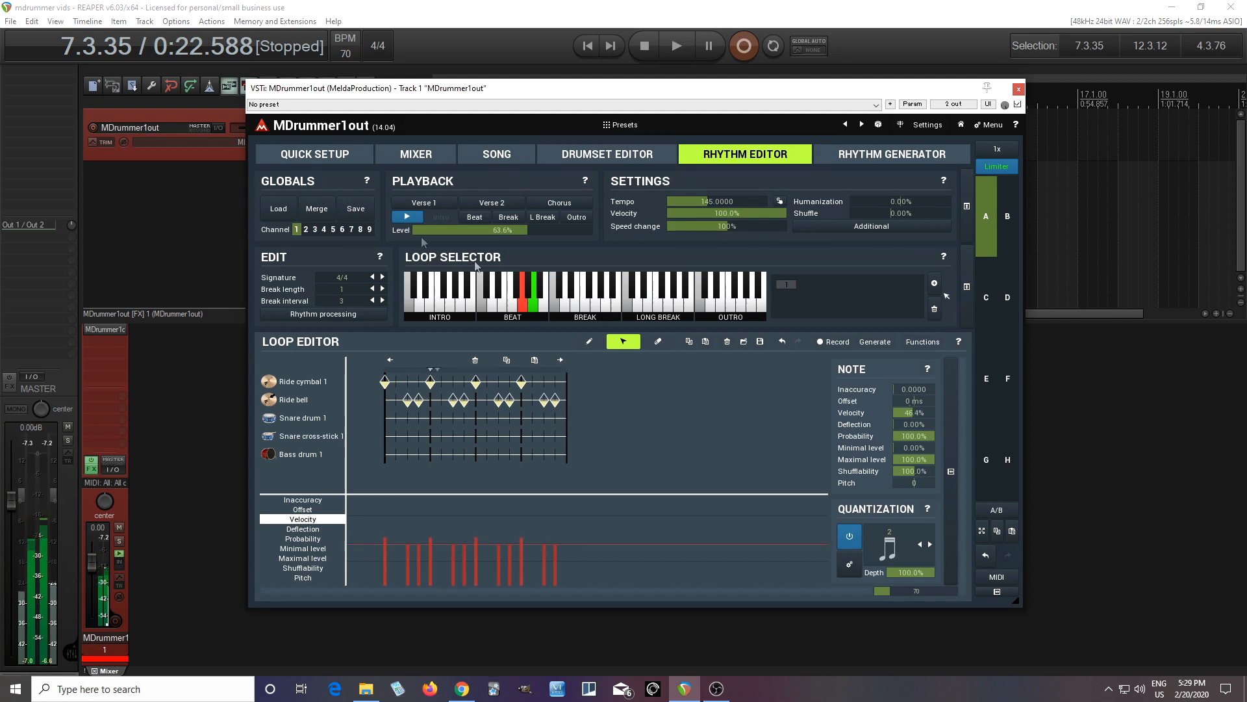
pyautogui.click(403, 219)
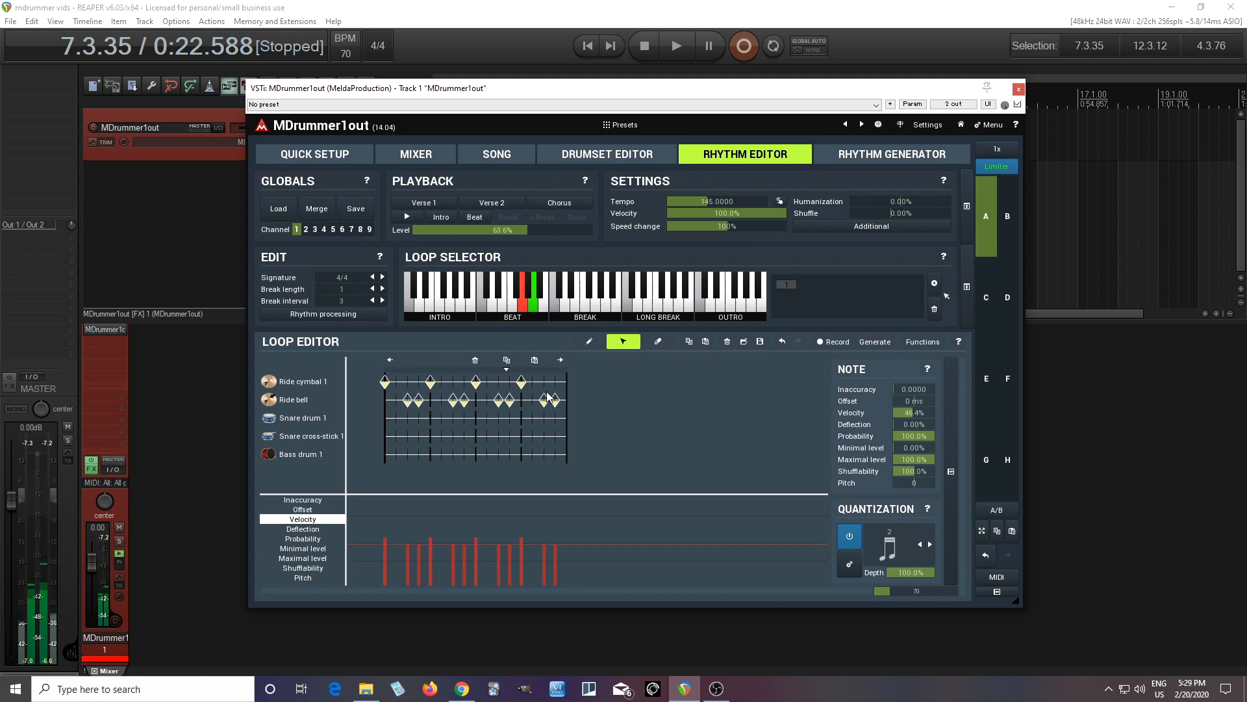
# - Copy the hi-hat pattern from the 81.8% level beat loop and paste it into the empty 36.4% level beat loop
pyautogui.click(504, 307)
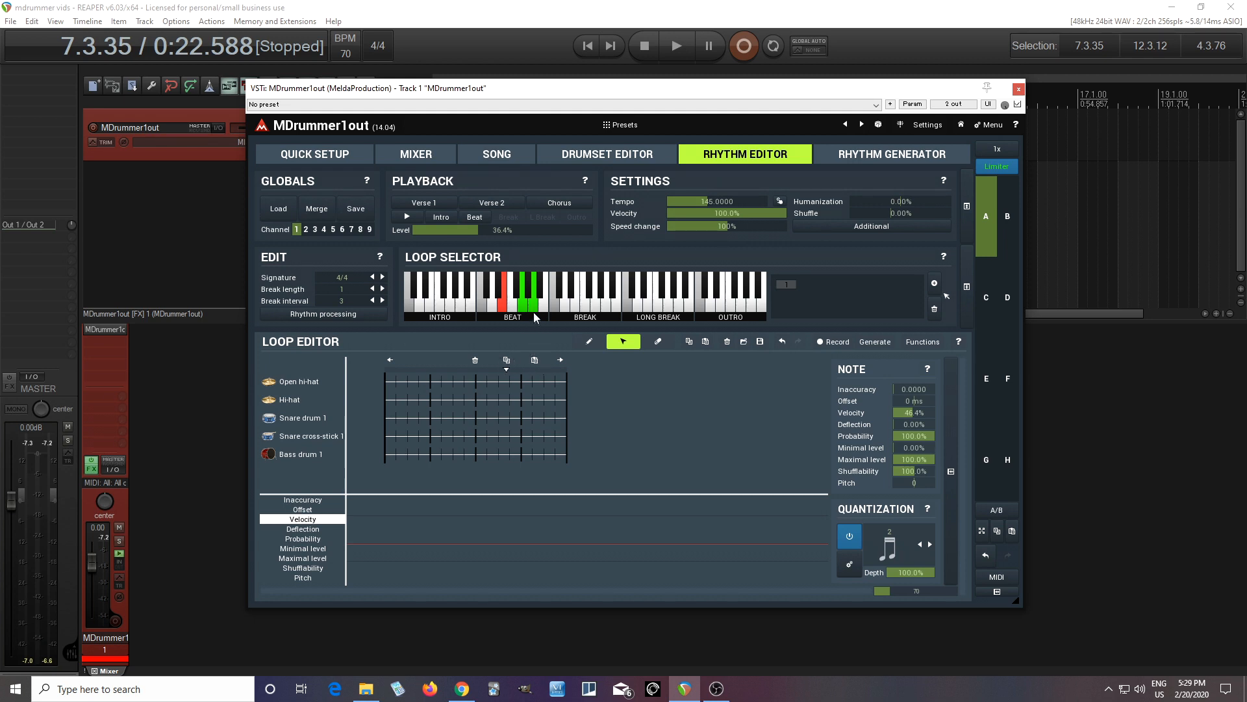
pyautogui.click(532, 309)
pyautogui.click(510, 359)
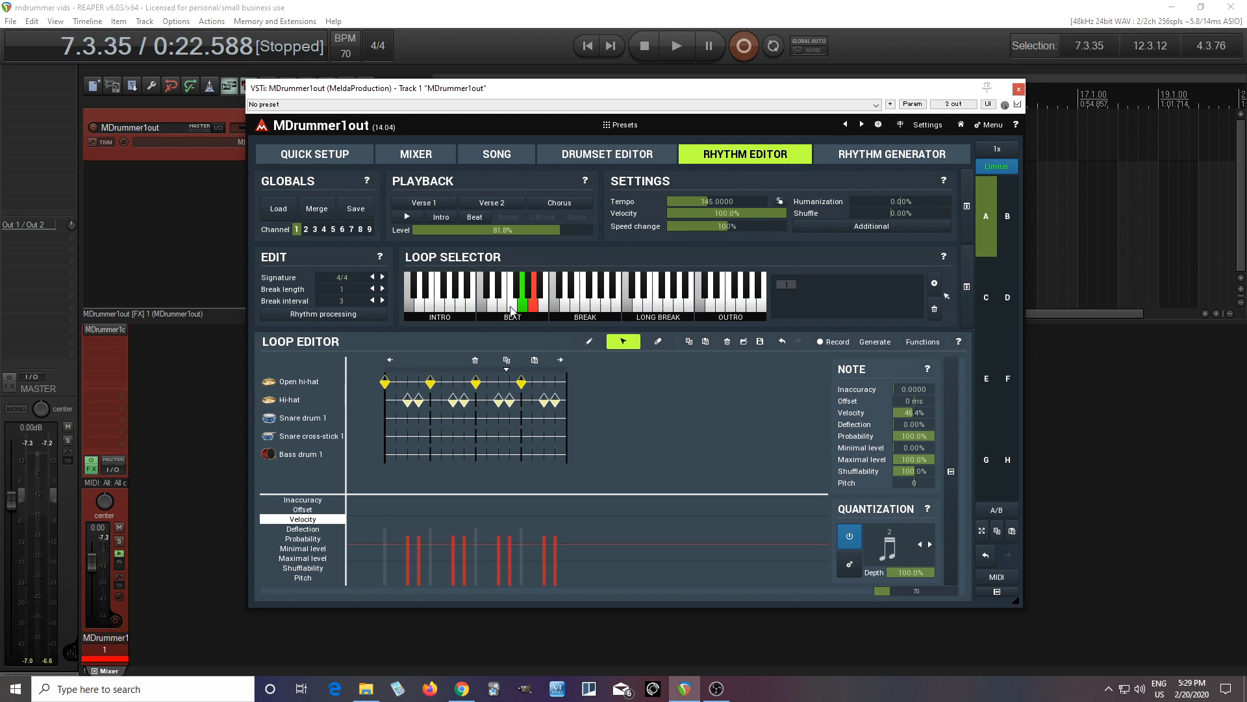
pyautogui.click(504, 307)
pyautogui.click(535, 360)
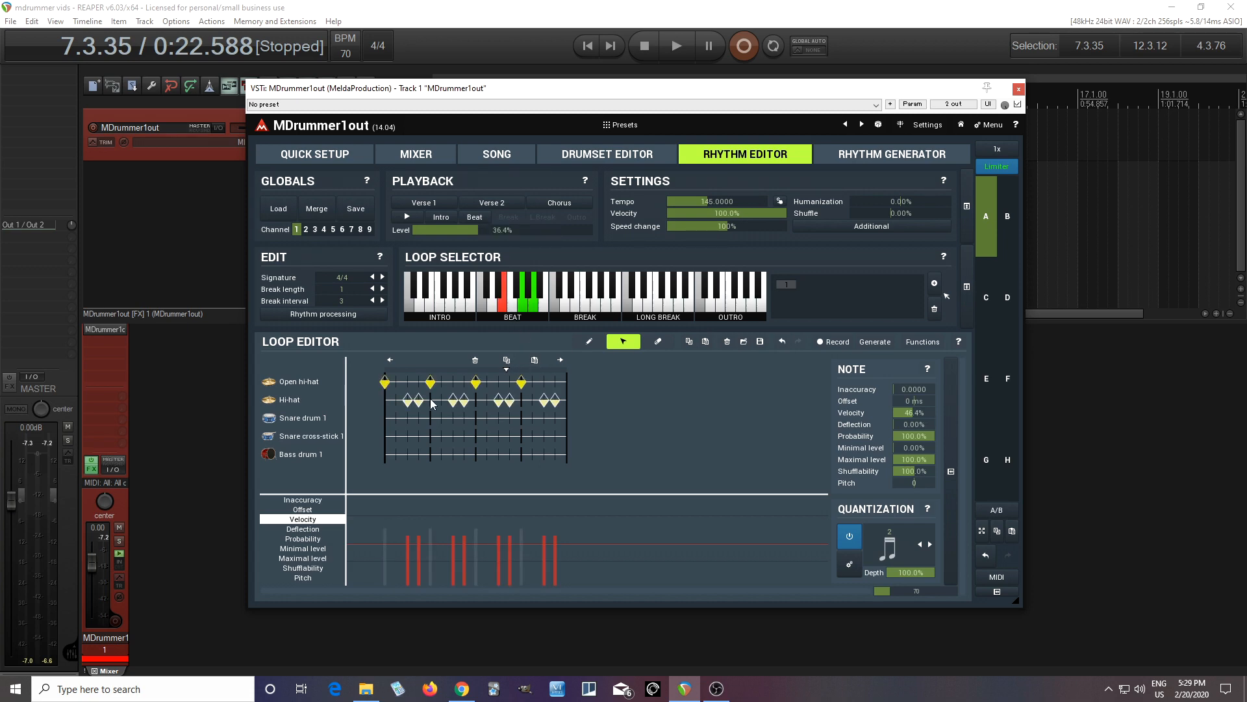
# - Move the four Open hi-hat notes onto the Hi-hat track and play the loop
pyautogui.click(297, 398)
pyautogui.moveTo(384, 382); pyautogui.dragTo(385, 395)
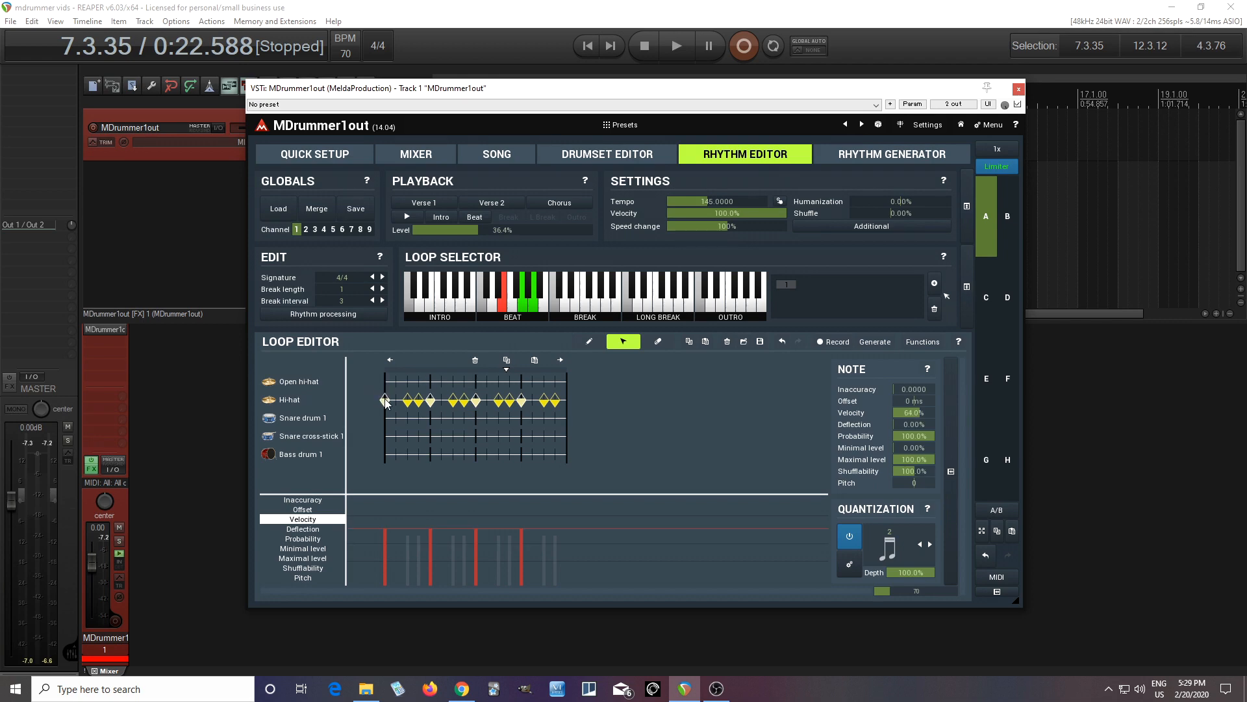
pyautogui.click(408, 217)
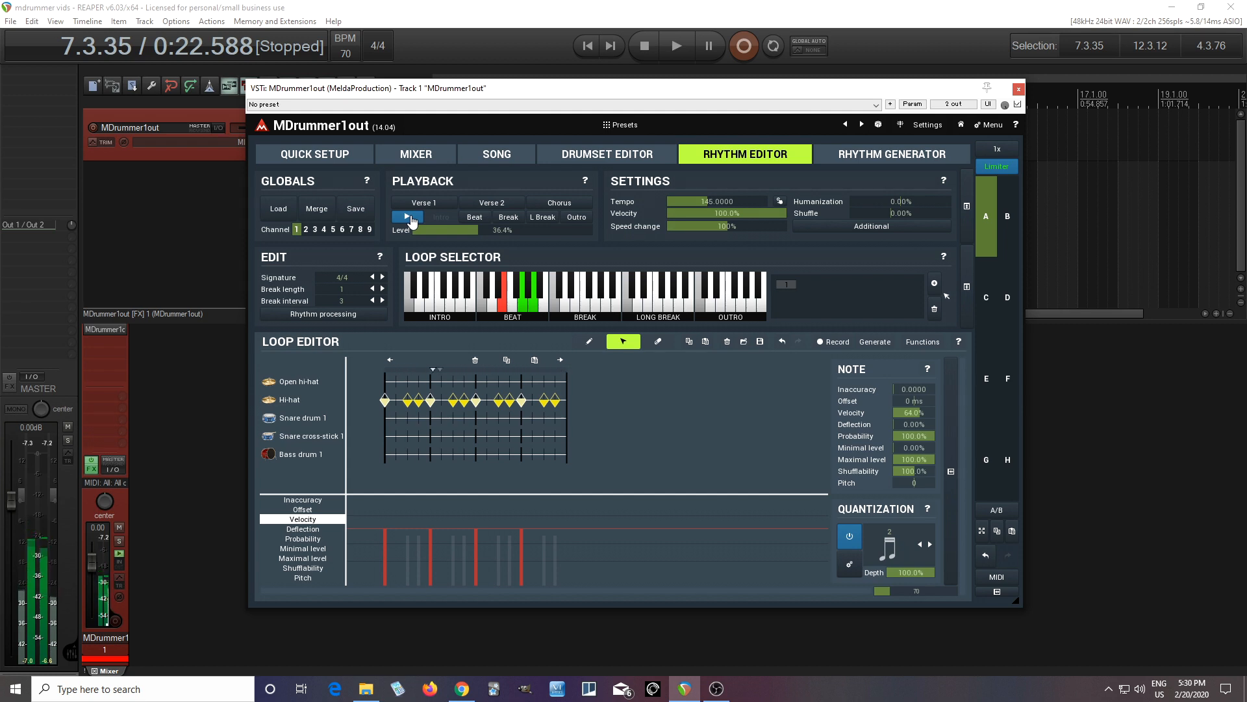
pyautogui.click(407, 217)
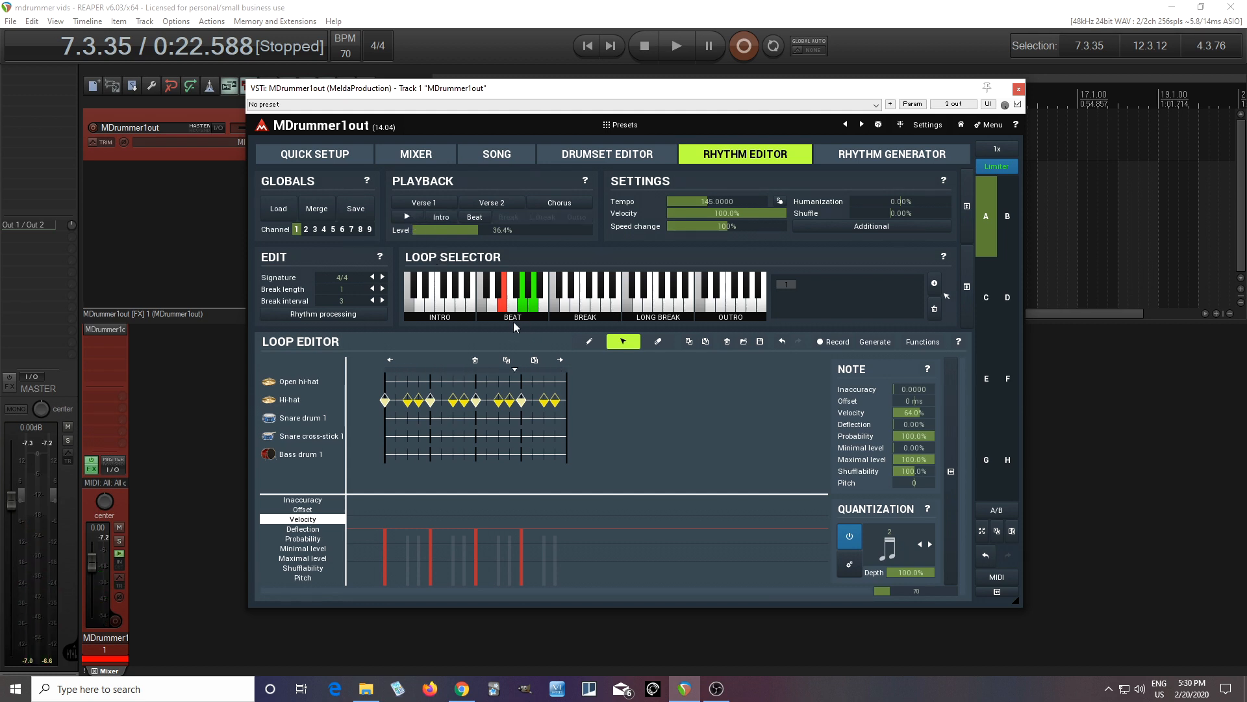
# - In the lowest-level beat loop, change the Hi-hat track's type to Pedal hi-hat
pyautogui.click(482, 306)
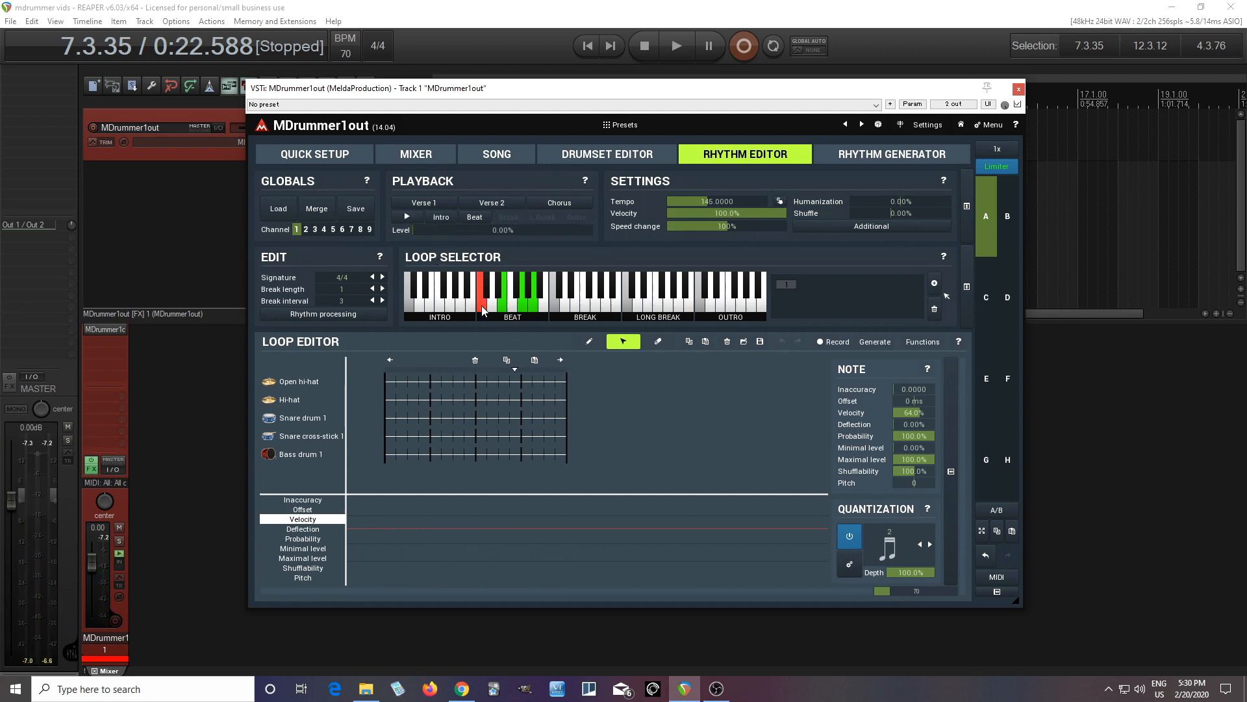
pyautogui.click(294, 400)
pyautogui.click(322, 317)
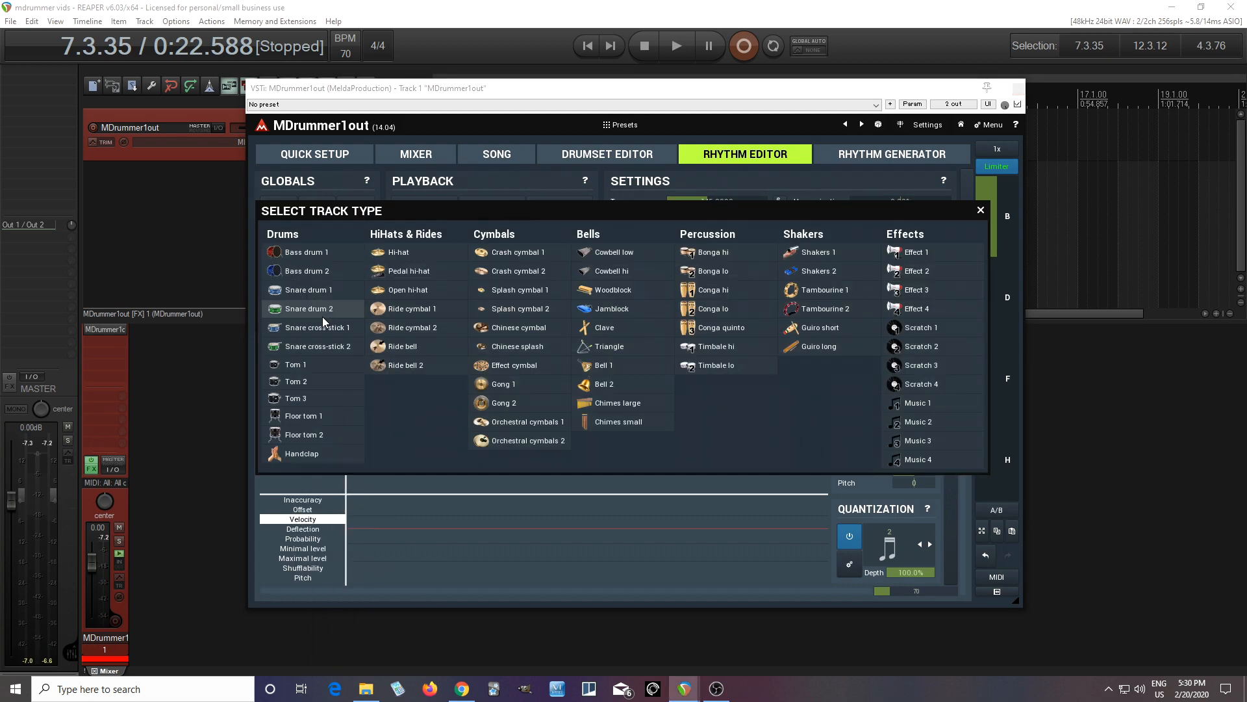
pyautogui.click(408, 274)
# - Draw eight evenly spaced eighth notes across the measure on the Pedal hi-hat track
pyautogui.click(589, 341)
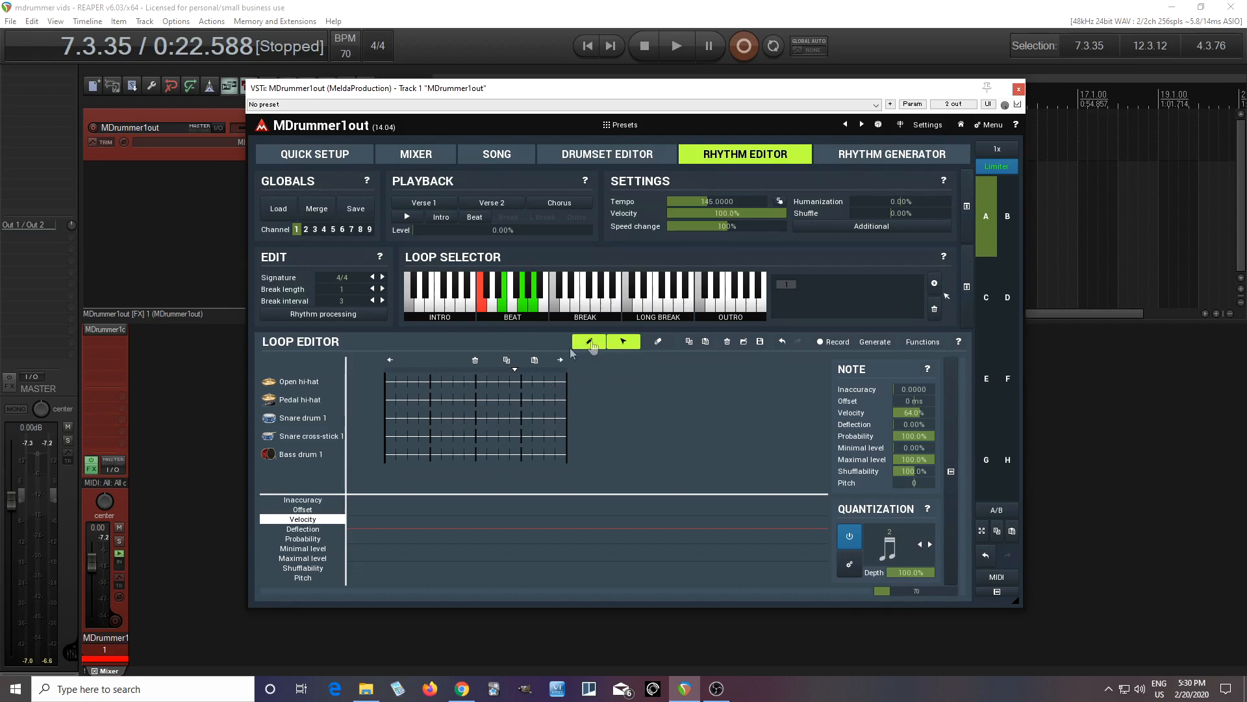
pyautogui.click(385, 400)
pyautogui.click(408, 401)
pyautogui.click(430, 400)
pyautogui.click(453, 400)
pyautogui.click(476, 400)
pyautogui.click(499, 400)
pyautogui.click(521, 400)
pyautogui.click(544, 400)
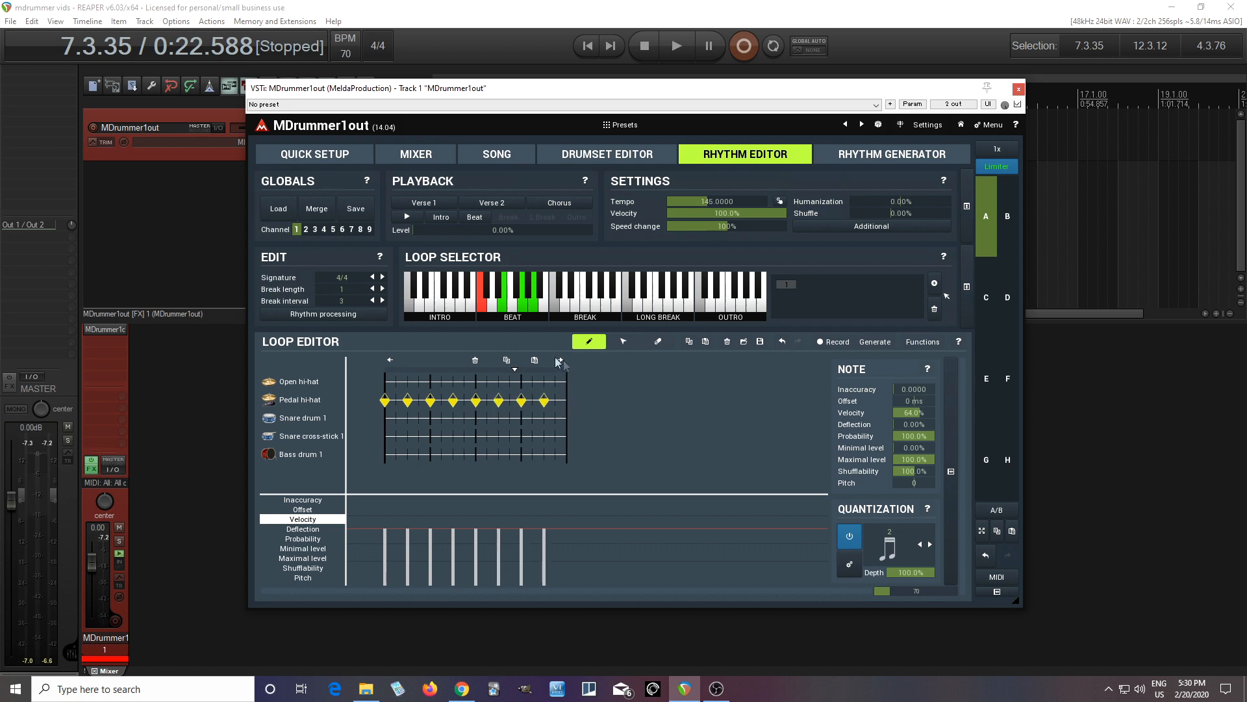
# - Copy the Ride cymbal 1 and Ride bell pattern into the empty highest-level beat loop
pyautogui.click(537, 309)
pyautogui.click(524, 307)
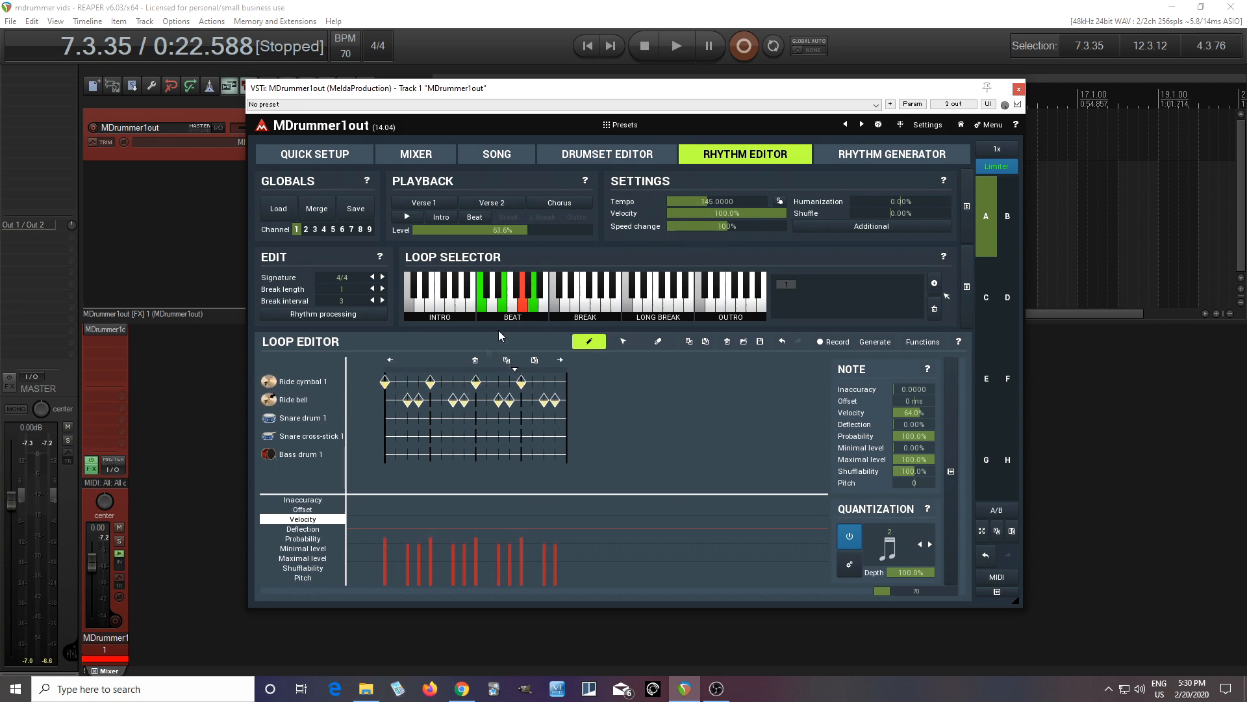
pyautogui.click(544, 308)
pyautogui.click(536, 361)
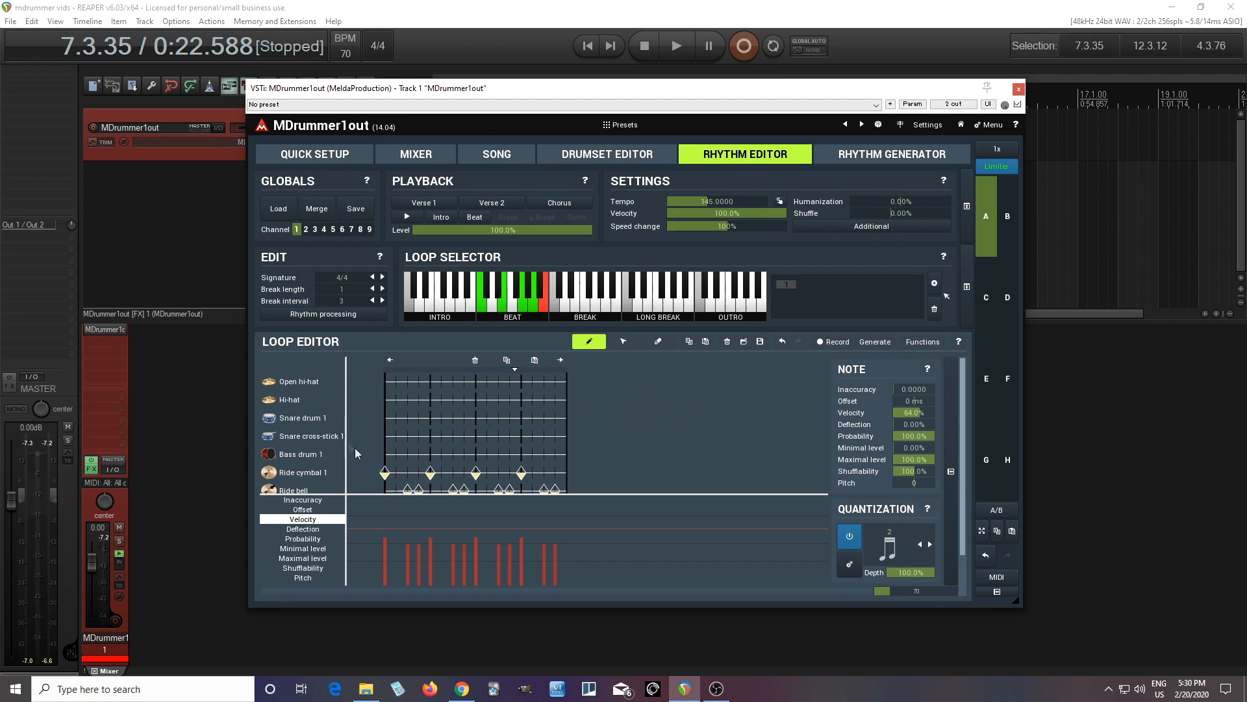
# - Change the loop's Hi-hat track to Pedal hi-hat and draw eight evenly spaced eighth notes on it
pyautogui.click(290, 401)
pyautogui.click(380, 311)
pyautogui.click(391, 272)
pyautogui.click(386, 399)
pyautogui.click(407, 400)
pyautogui.click(453, 400)
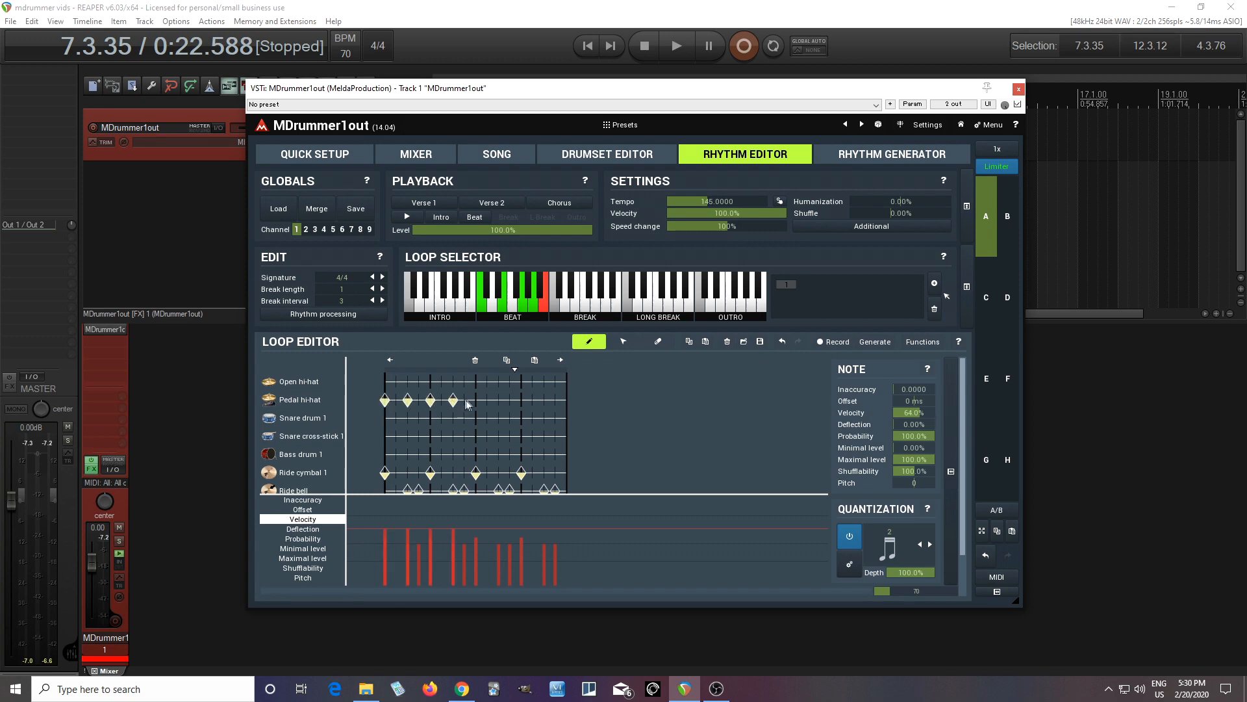
pyautogui.click(475, 400)
pyautogui.click(501, 402)
pyautogui.click(543, 400)
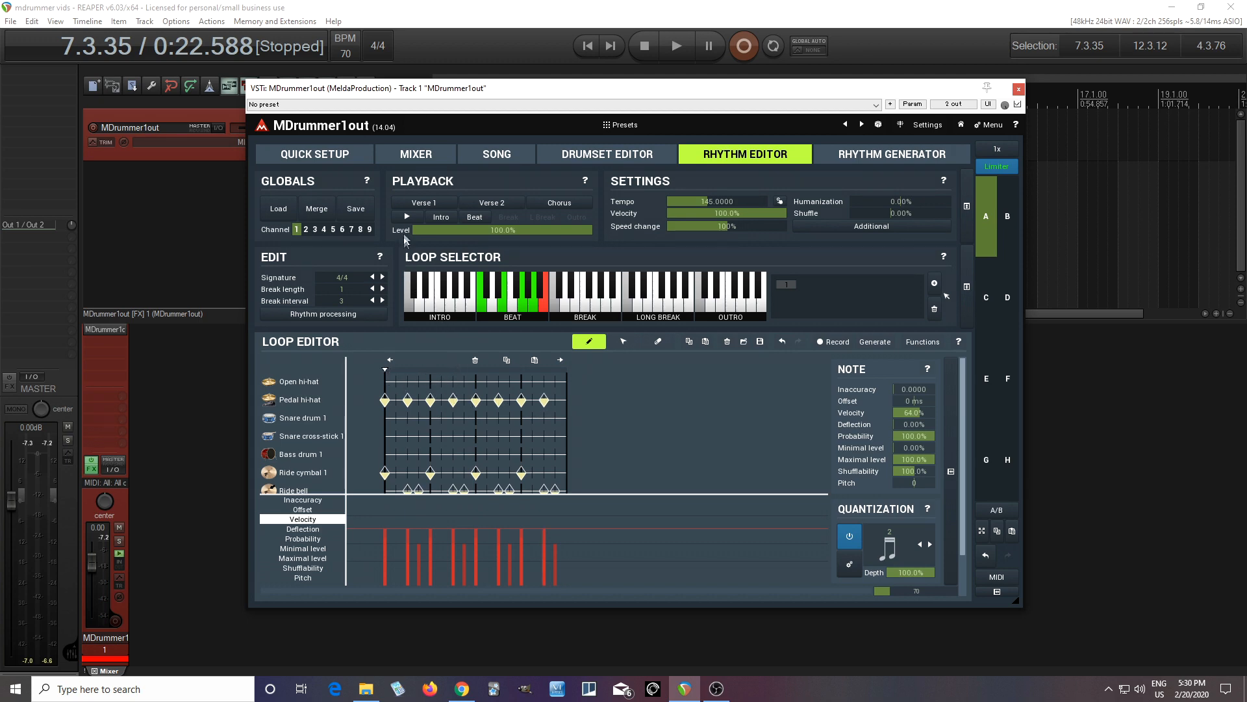
# - Reduce the velocity of the Pedal hi-hat notes to about 46.4% while the loop plays, and stop playback
pyautogui.click(404, 217)
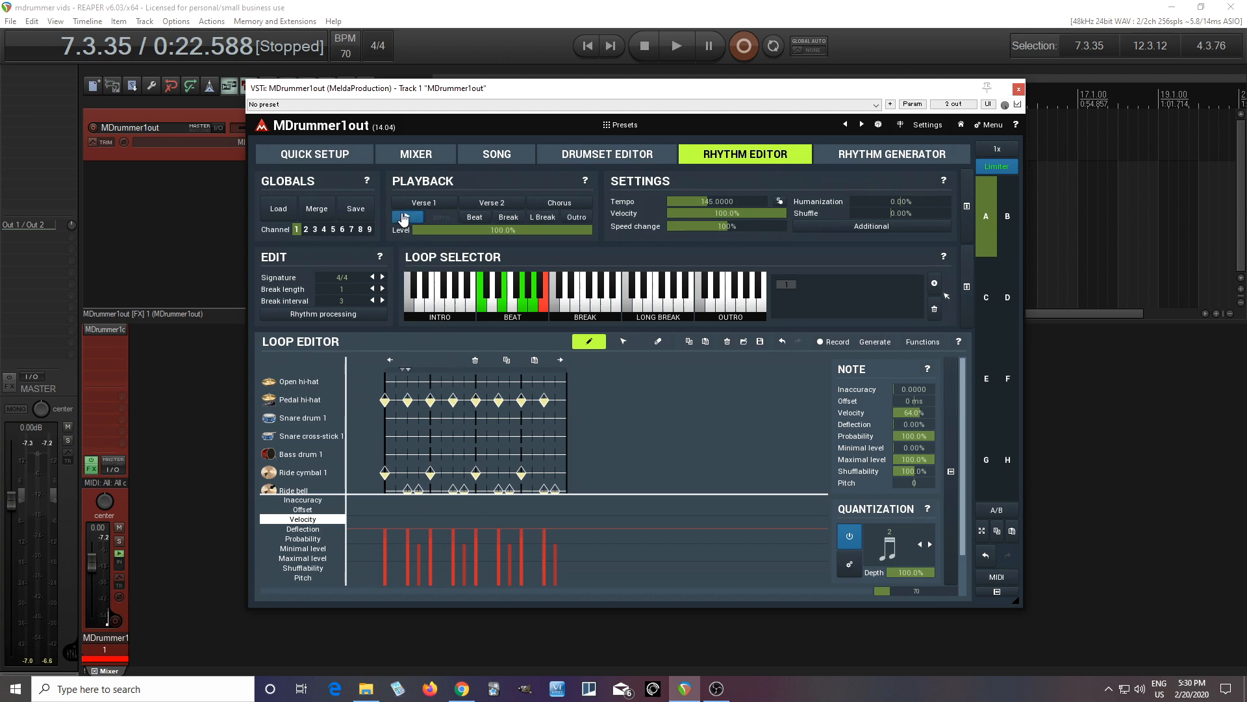
pyautogui.click(621, 343)
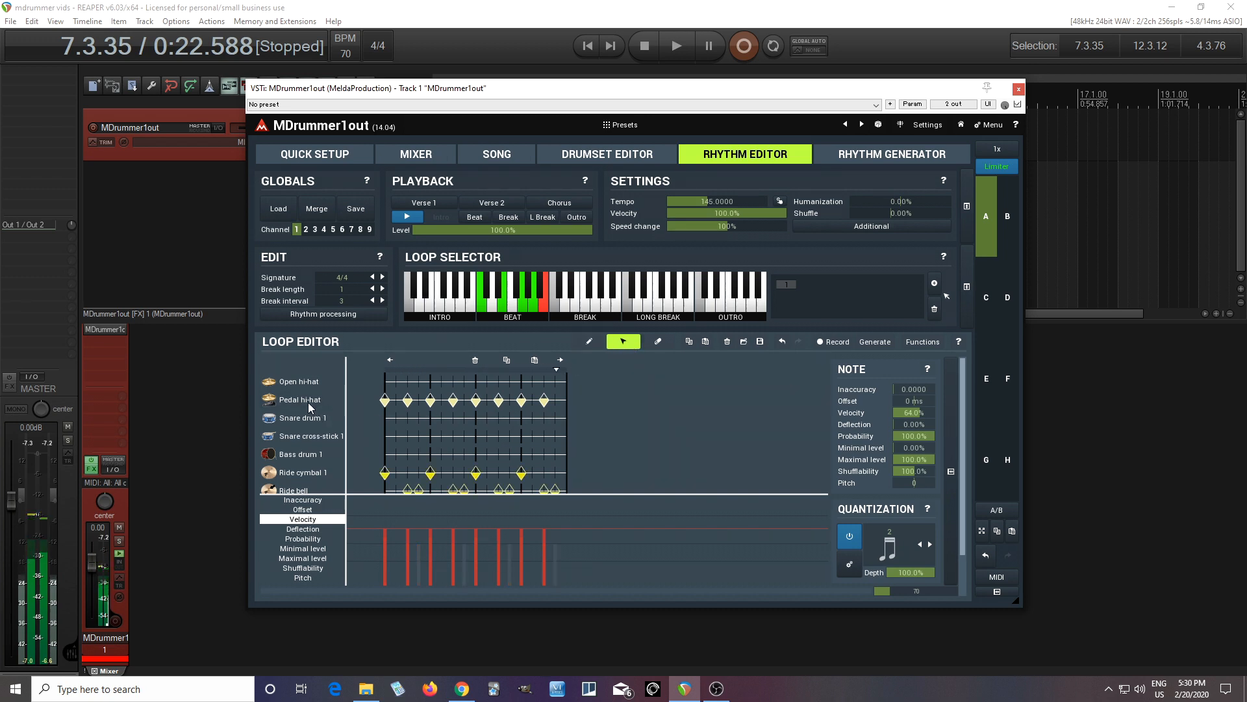
pyautogui.moveTo(923, 414); pyautogui.dragTo(923, 437)
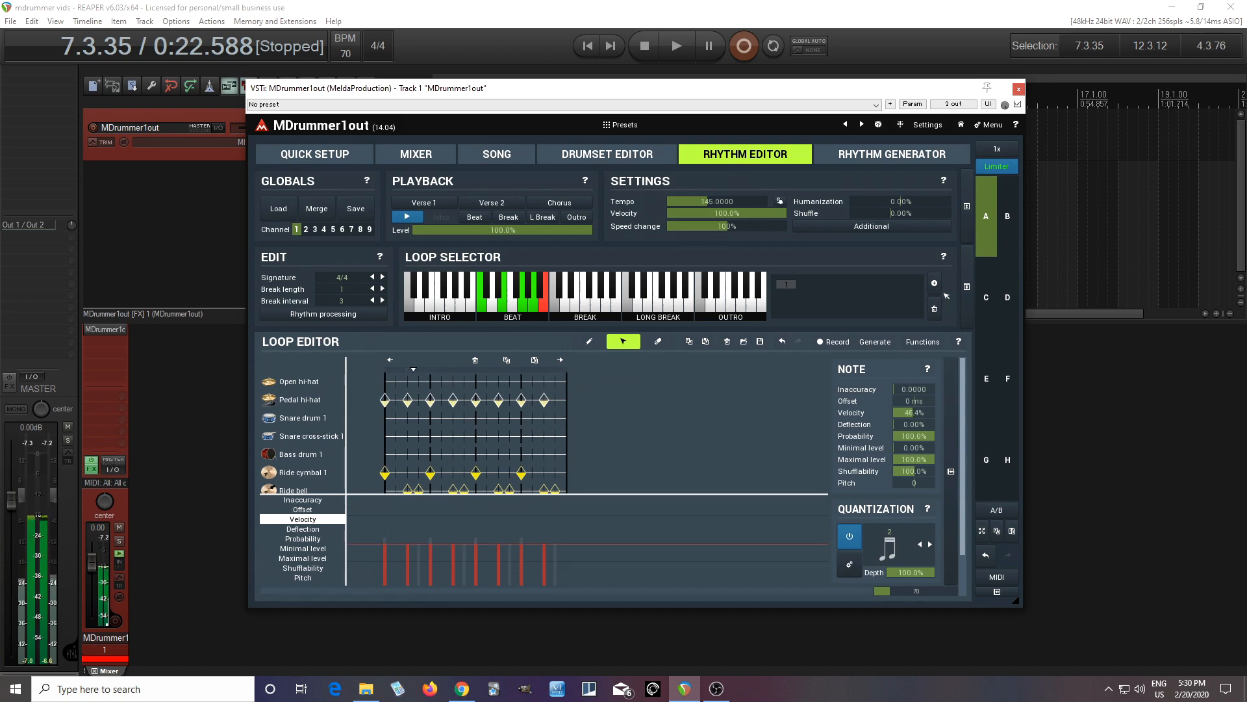
pyautogui.click(410, 217)
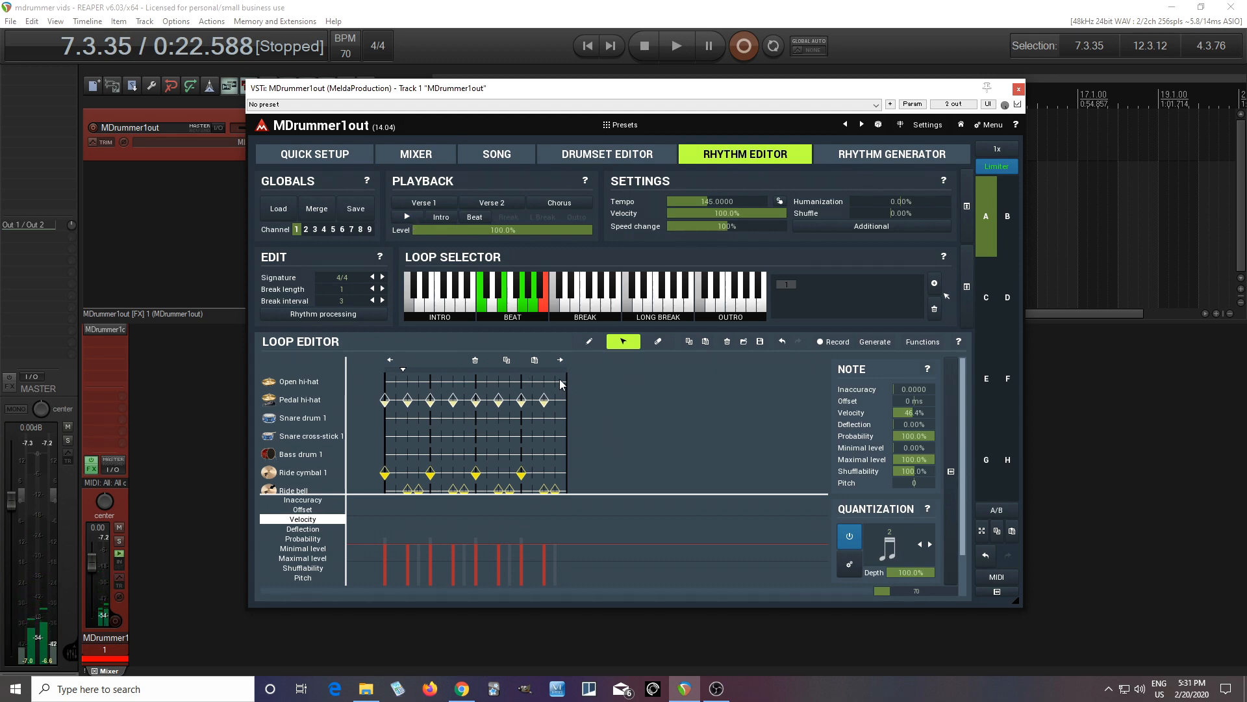
# - Change the Open hi-hat track to Crash cymbal 1 and replace the second beat's Ride cymbal 1 note with a crash note
pyautogui.rightClick(306, 382)
pyautogui.click(332, 317)
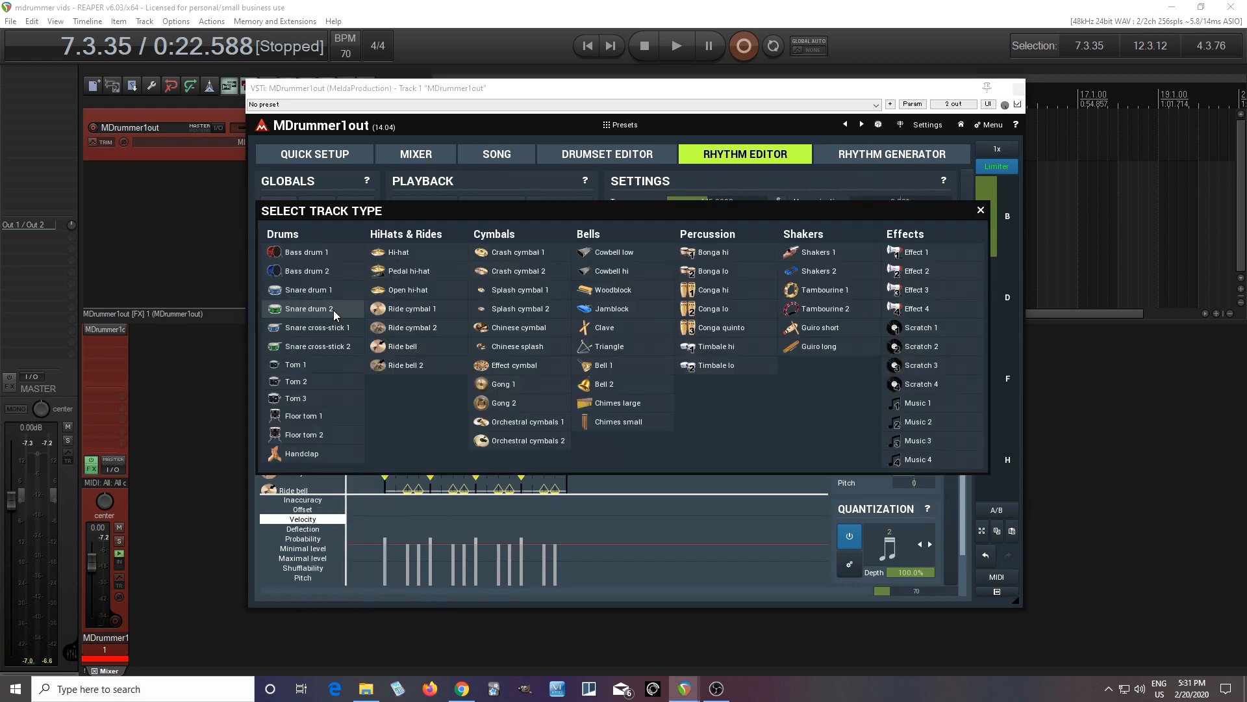
pyautogui.click(534, 252)
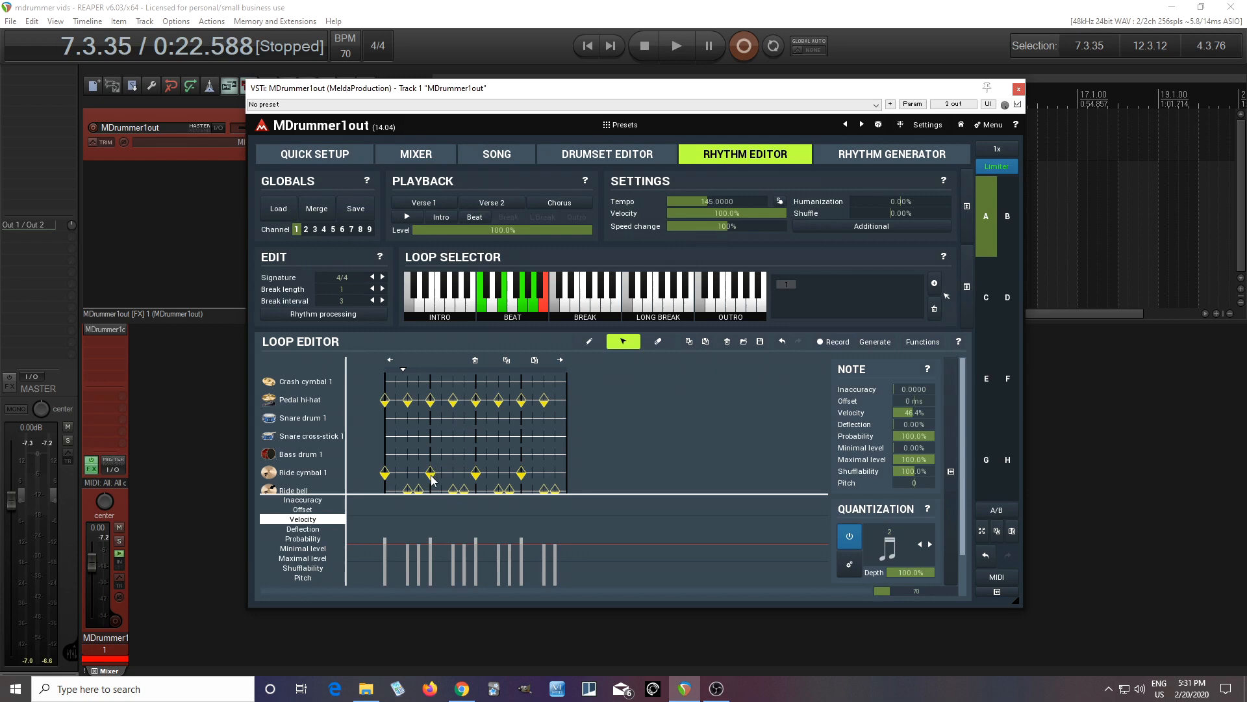
pyautogui.click(590, 342)
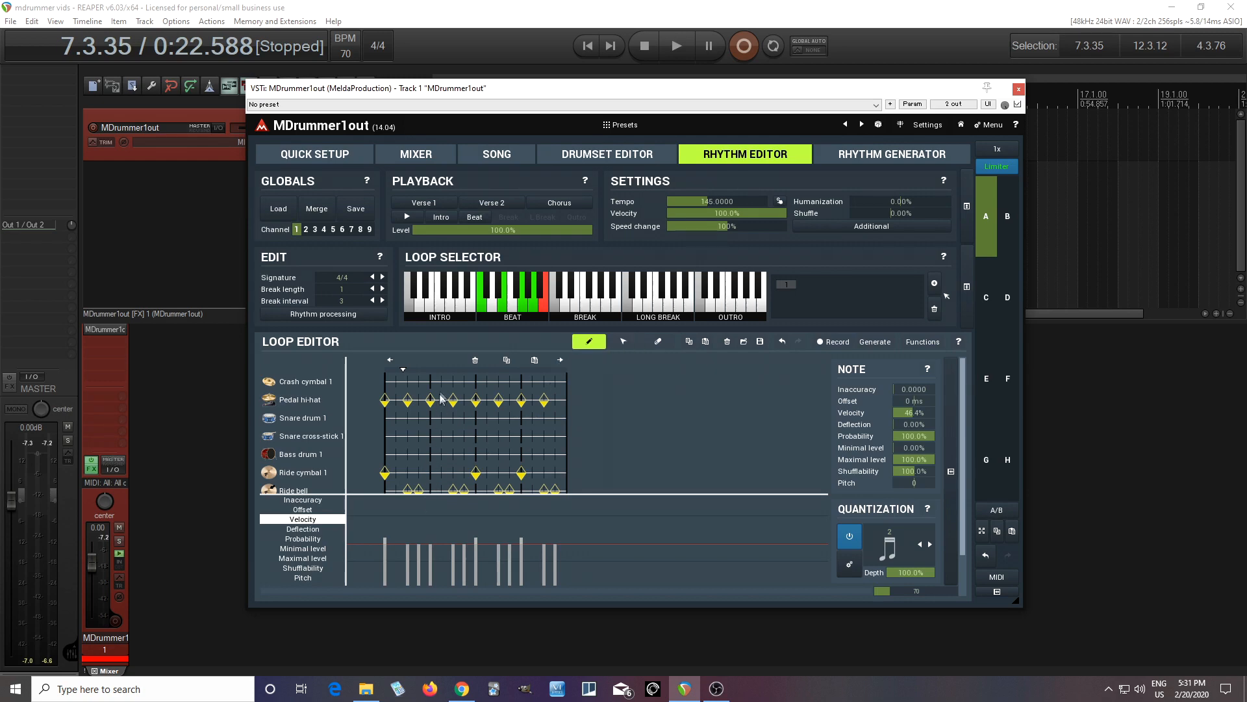
pyautogui.click(623, 341)
pyautogui.click(431, 382)
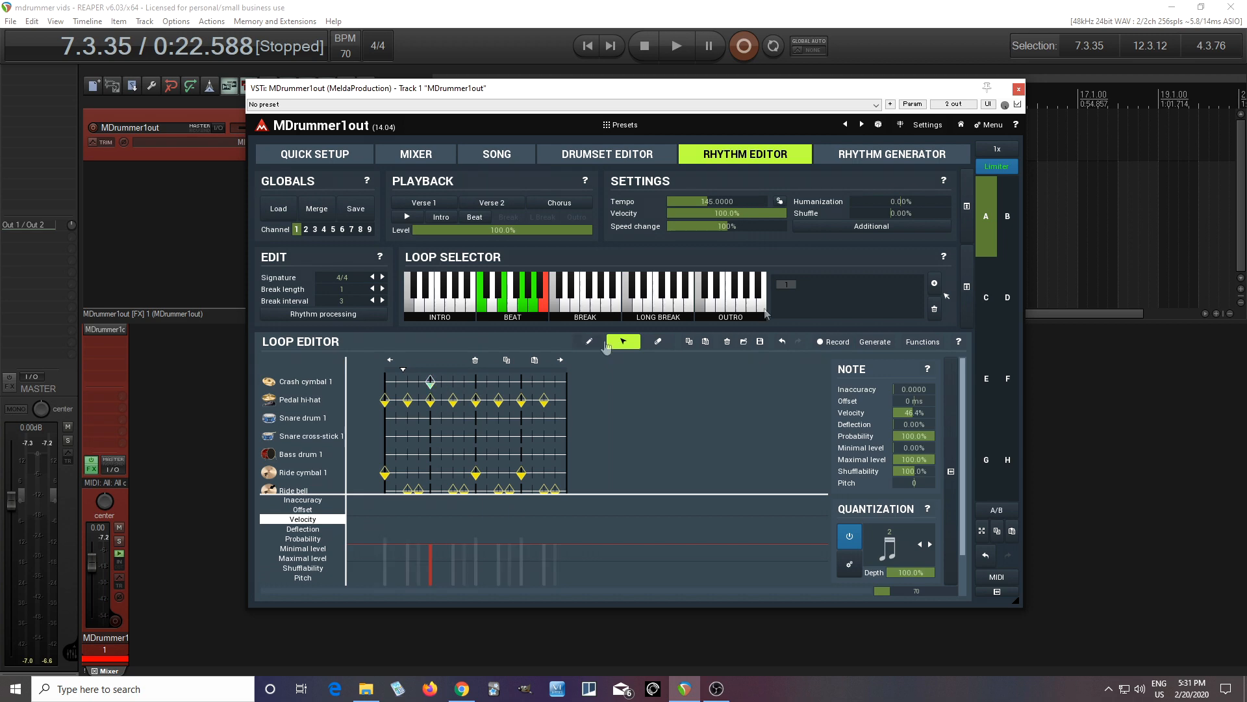
# - Set the cymbal variation mode to All and everywhere in the additional rhythm properties
pyautogui.click(863, 228)
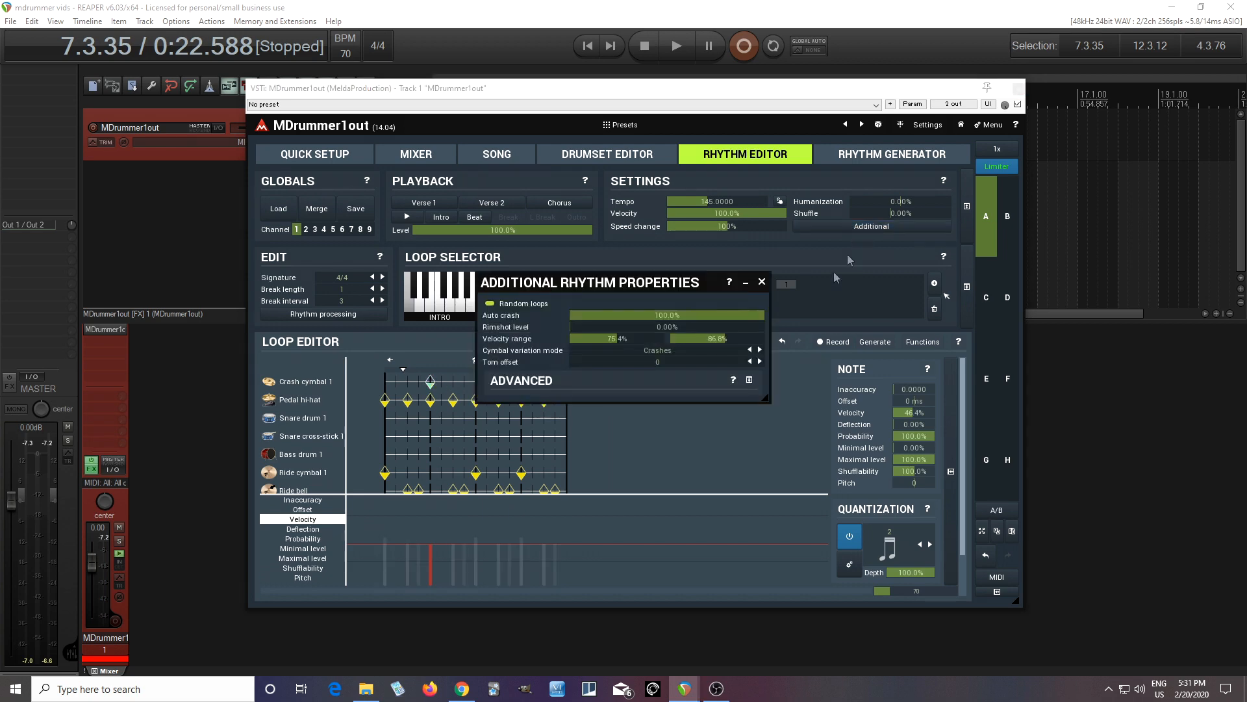
pyautogui.click(671, 355)
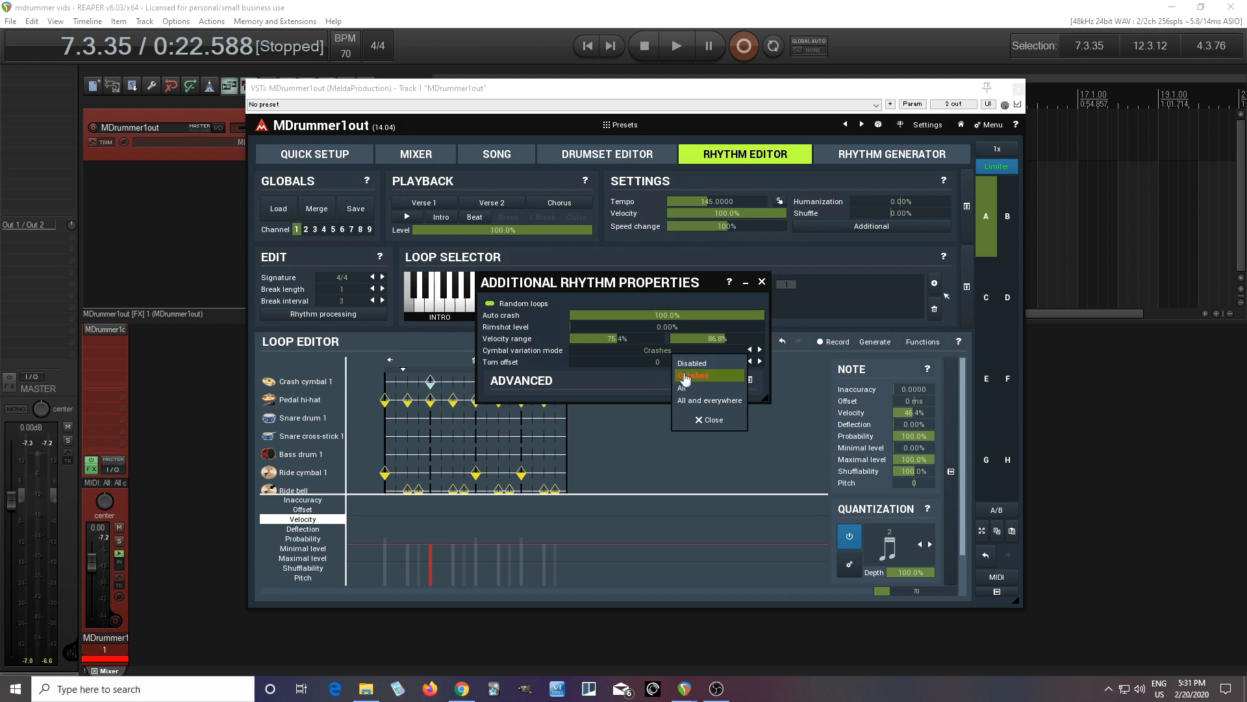
pyautogui.click(717, 404)
pyautogui.click(762, 281)
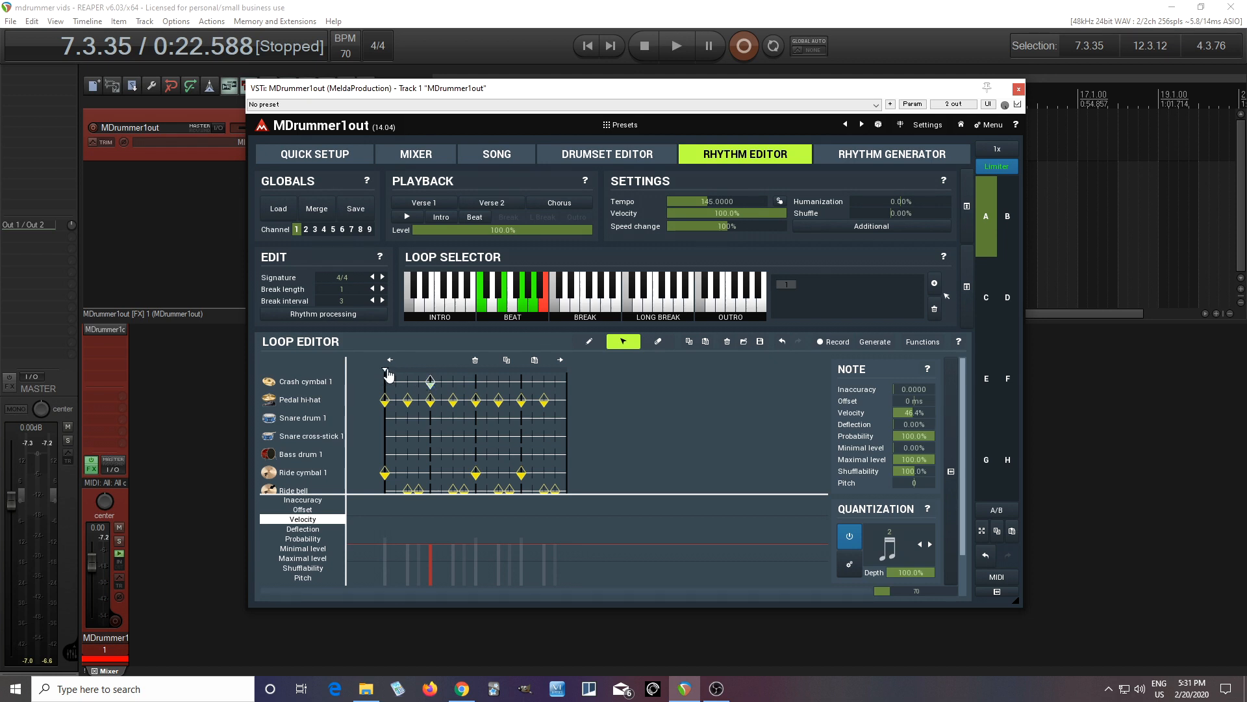
# - Play the loop and raise the Crash cymbal 1 note's velocity to about 69.6%
pyautogui.click(413, 219)
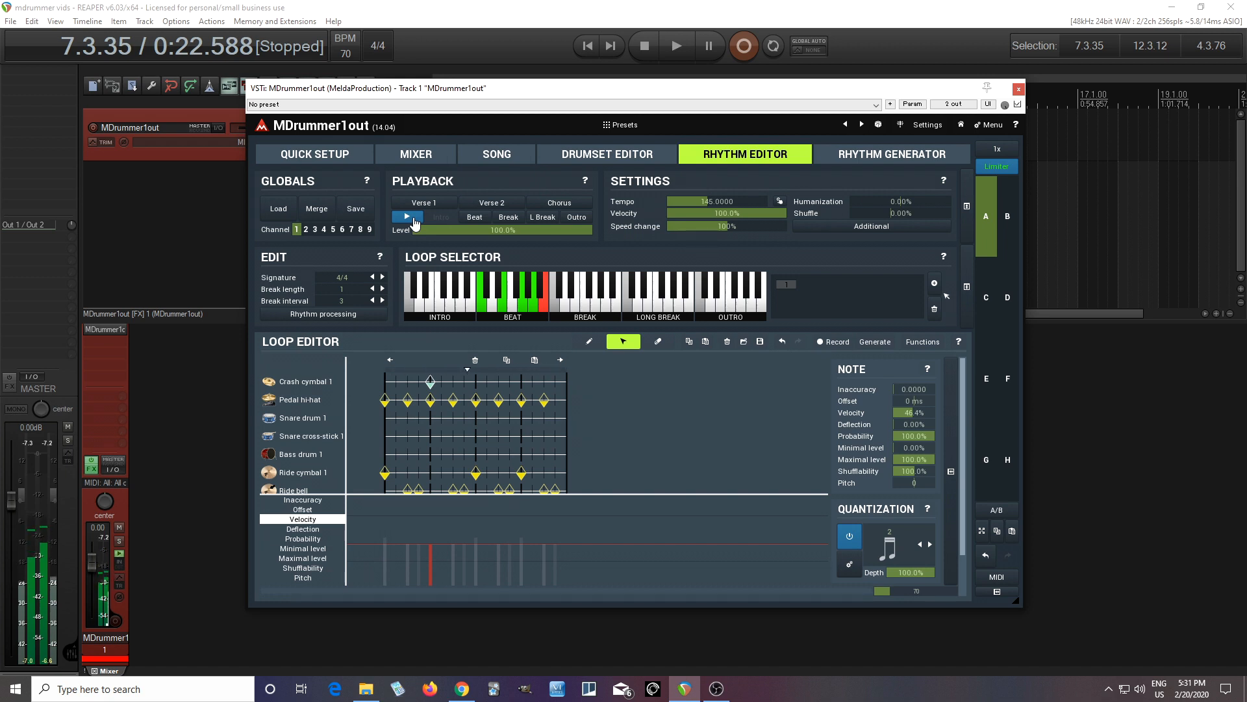
pyautogui.moveTo(907, 413); pyautogui.dragTo(908, 401)
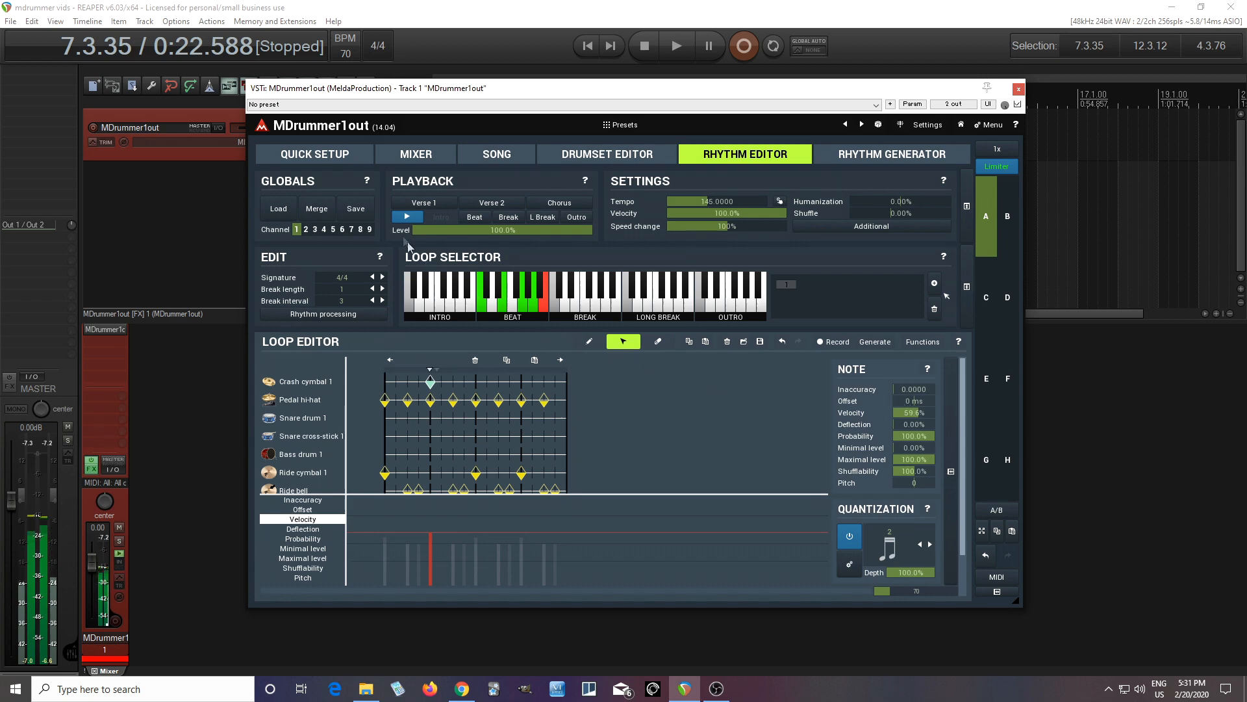
# - Stop playback and lower the Crash cymbal 1 note's probability to about 50.8%
pyautogui.click(408, 217)
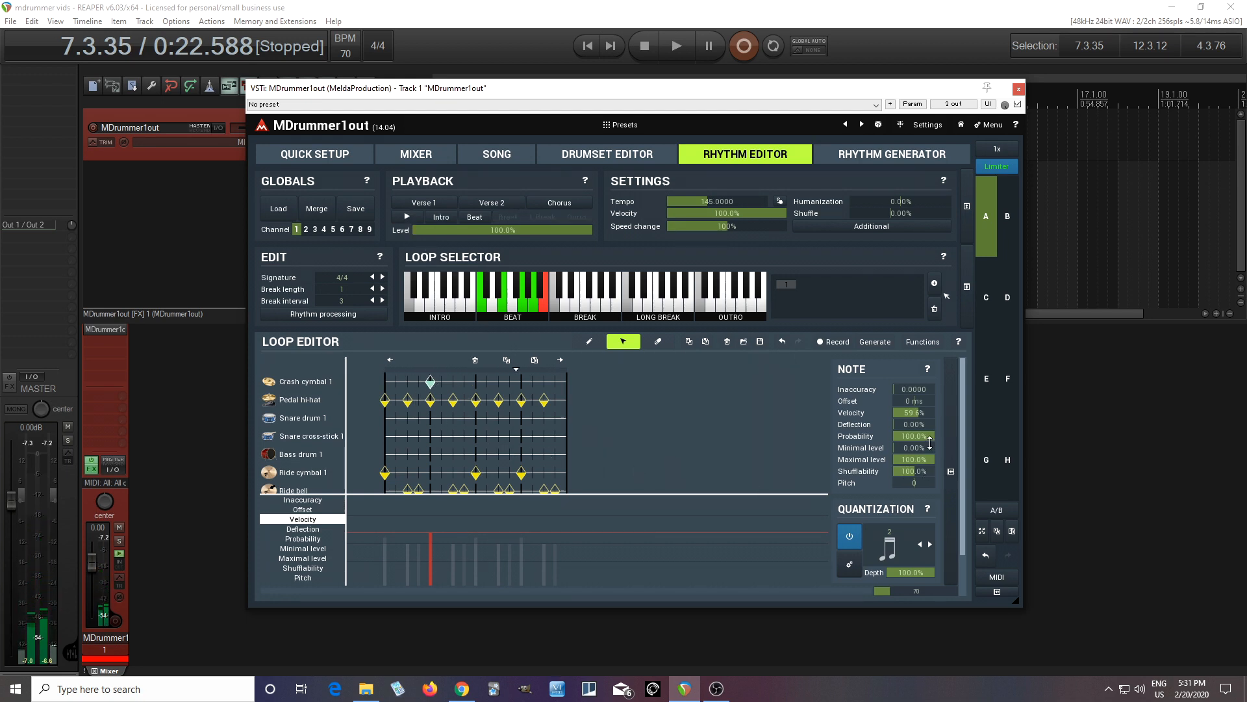
pyautogui.moveTo(930, 442)
pyautogui.mouseDown()
pyautogui.moveTo(929, 454)
pyautogui.moveTo(926, 439)
pyautogui.mouseUp()
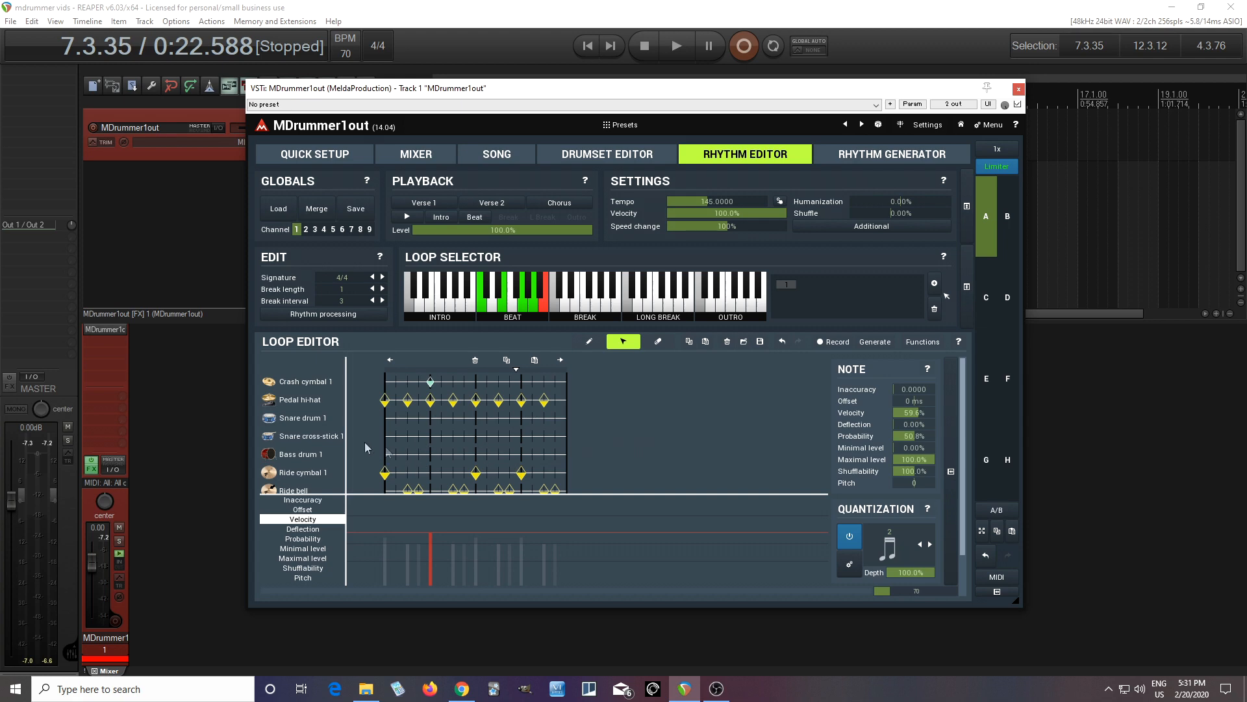
# - Delete the unused tracks from the 100%, 81.8% and 63.6% level beat loops
pyautogui.rightClick(296, 419)
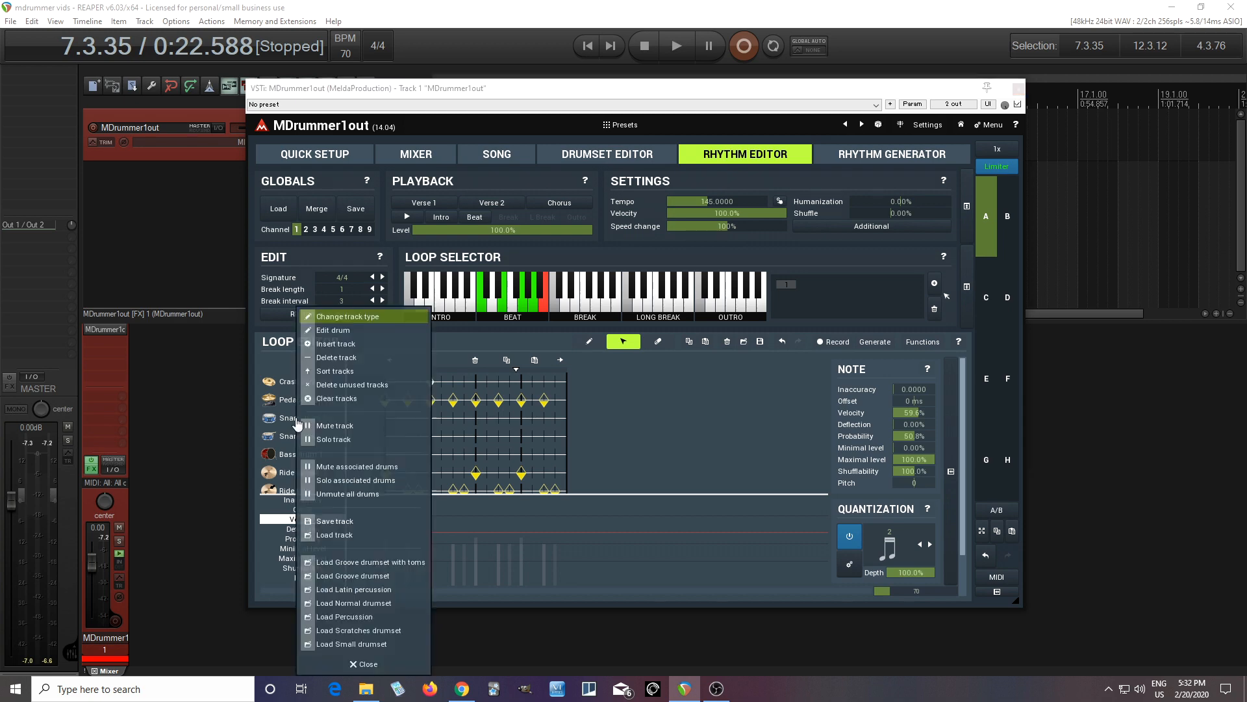
pyautogui.click(340, 386)
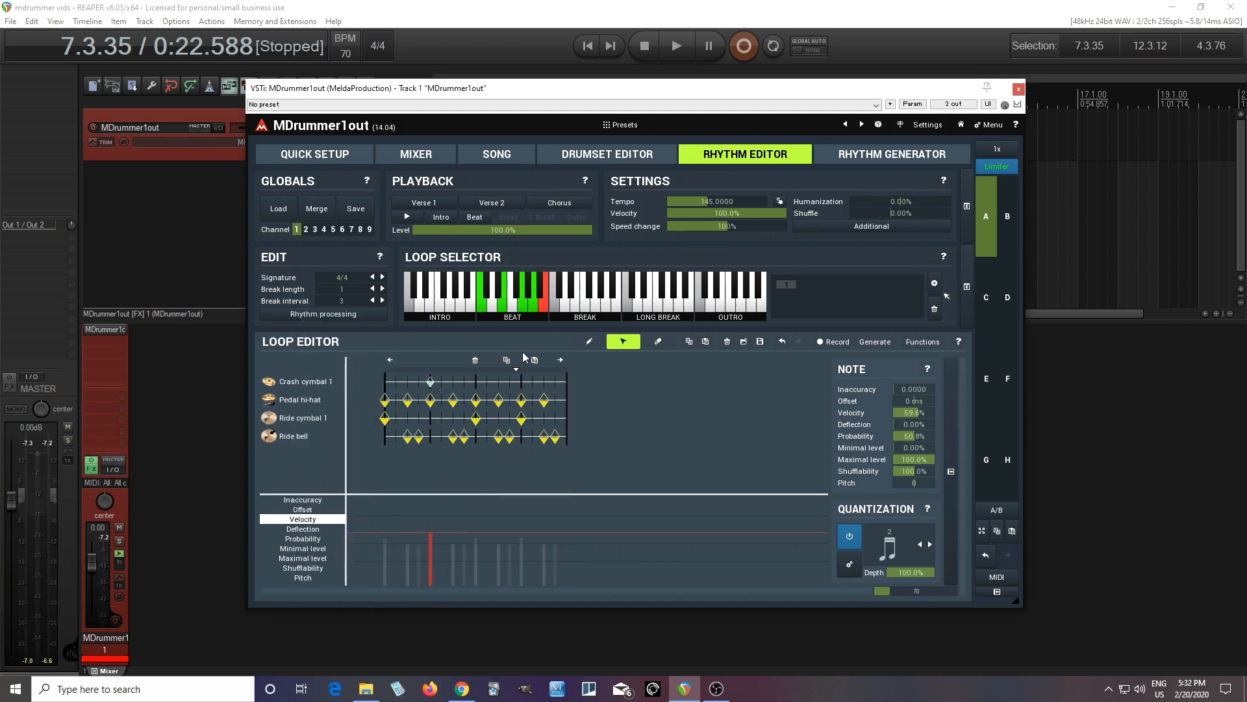
pyautogui.click(532, 311)
pyautogui.rightClick(319, 419)
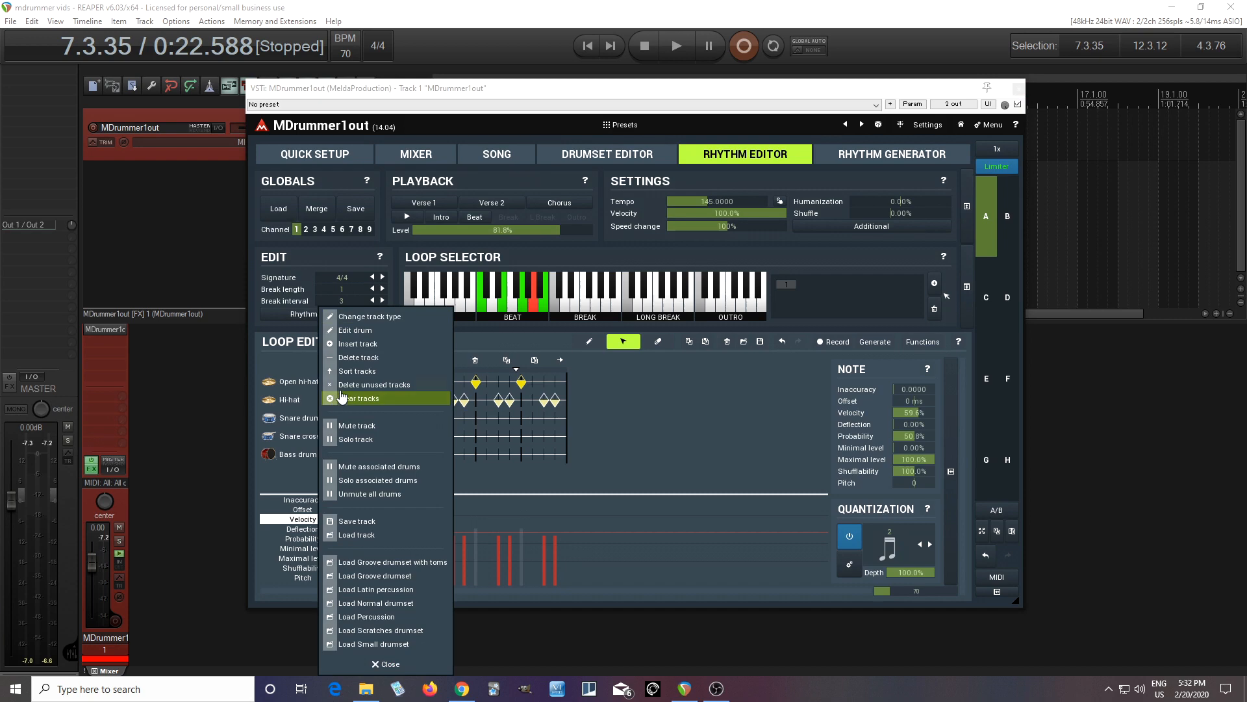
pyautogui.click(390, 384)
pyautogui.click(522, 305)
pyautogui.rightClick(336, 411)
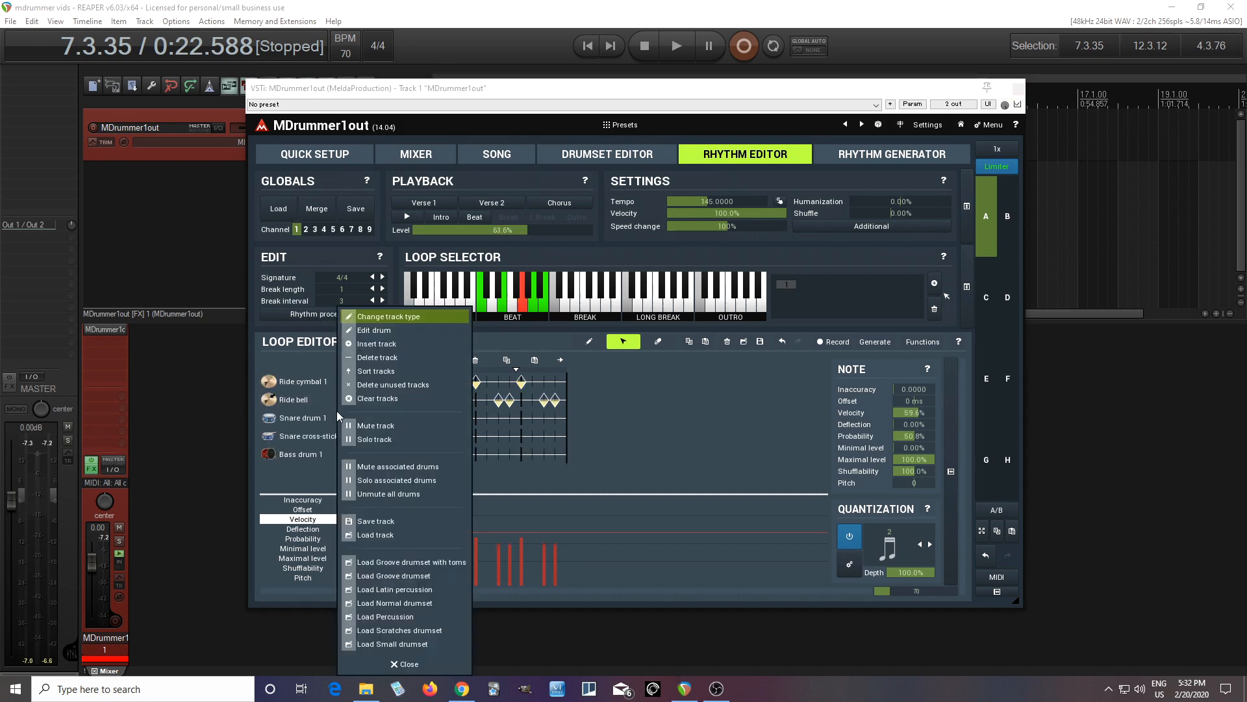
pyautogui.click(369, 385)
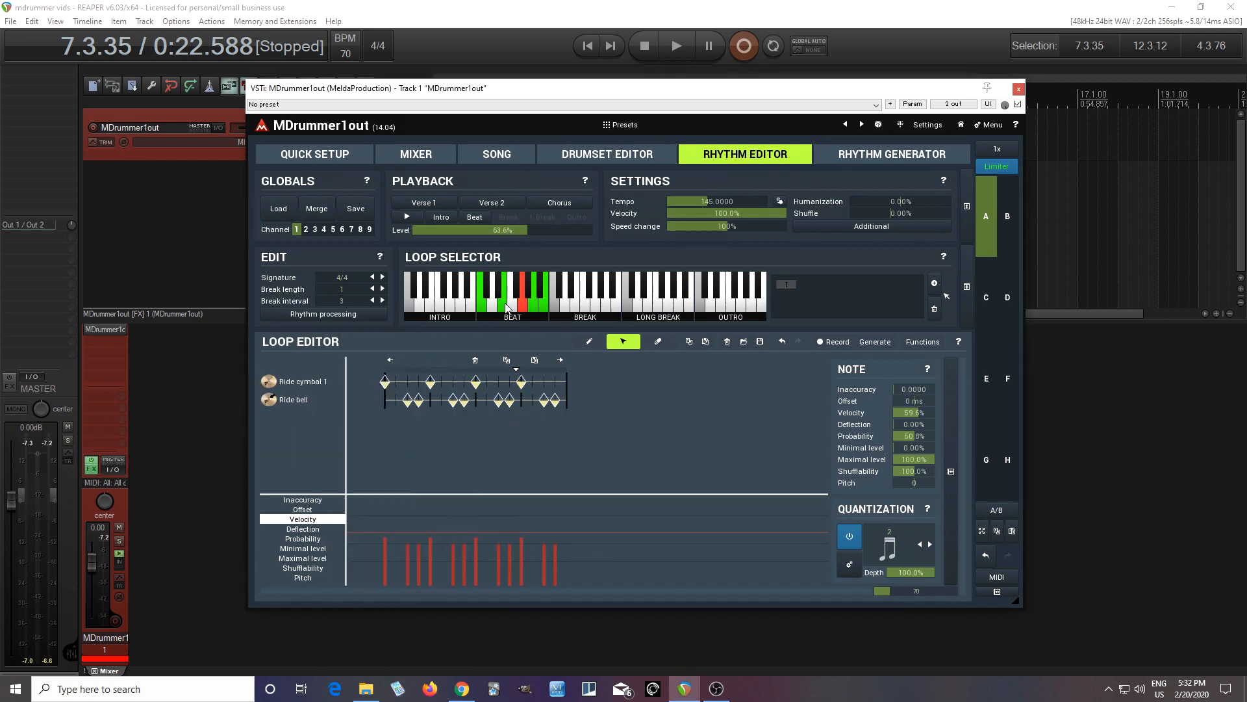
# - Remove the unused tracks from the 36.4% and 0% level beat loops, and return to the 100% level loop
pyautogui.click(507, 307)
pyautogui.rightClick(361, 387)
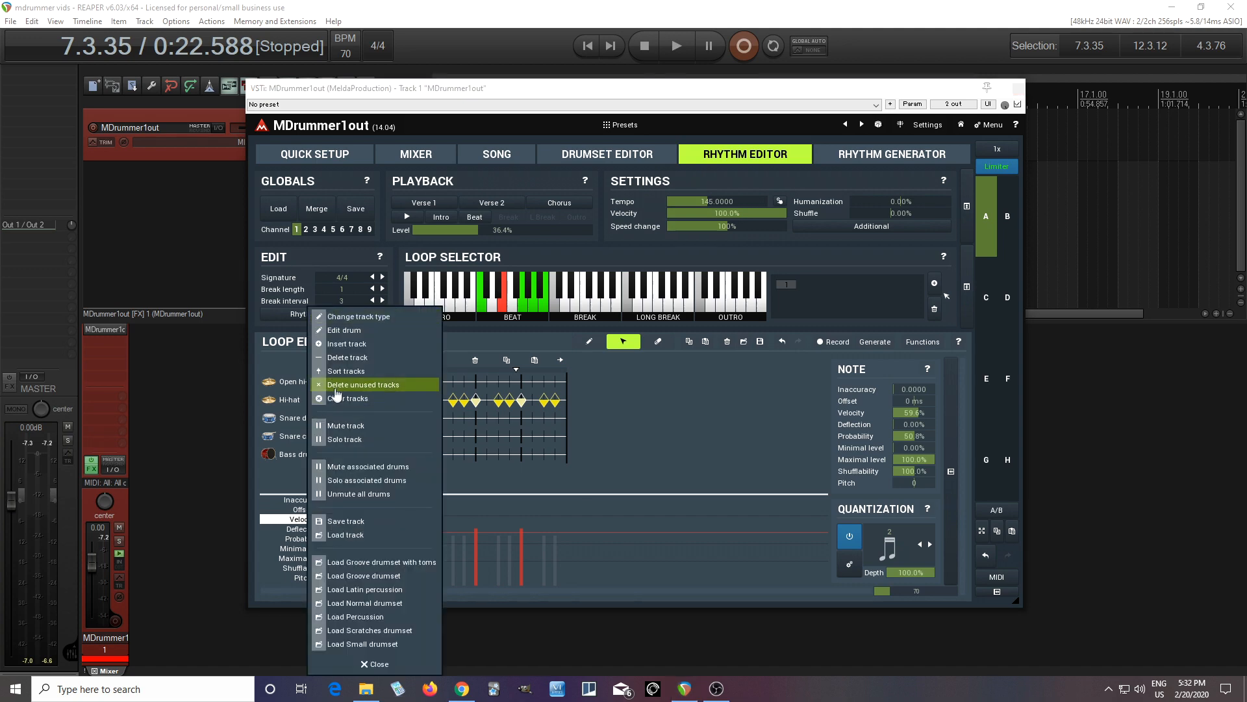
pyautogui.click(336, 385)
pyautogui.click(481, 305)
pyautogui.rightClick(304, 406)
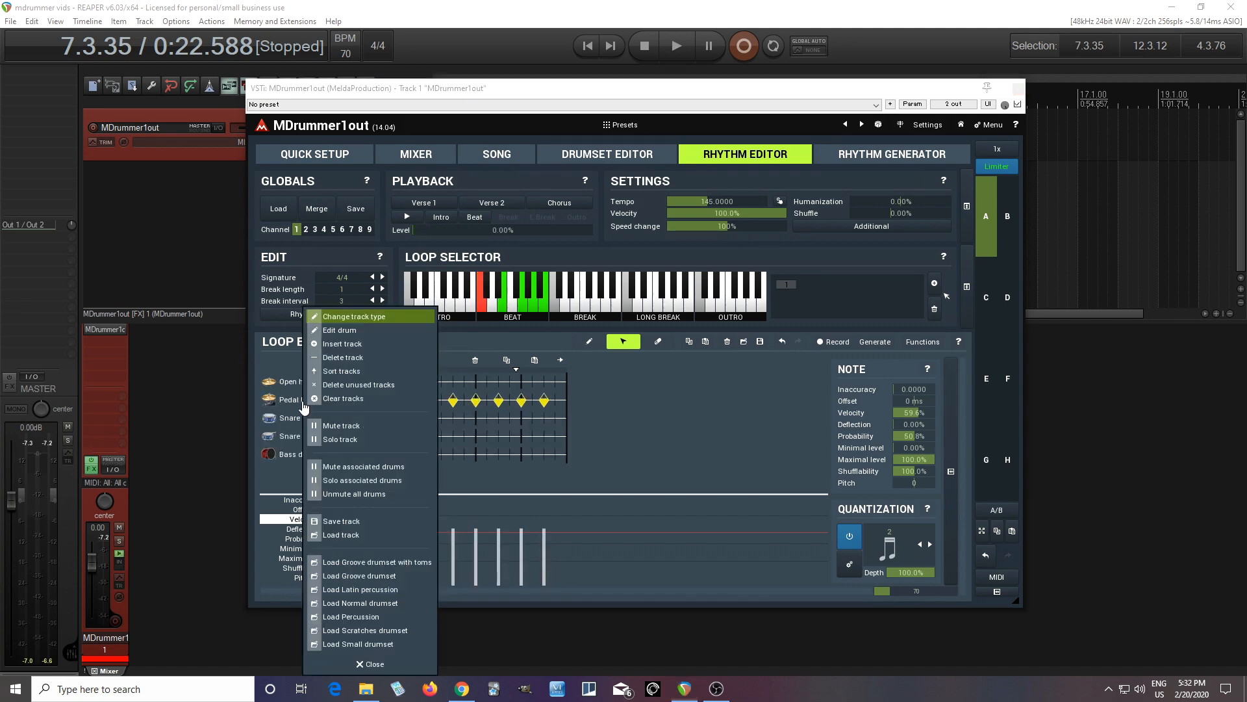
pyautogui.click(327, 385)
pyautogui.click(520, 311)
pyautogui.click(534, 310)
pyautogui.click(543, 312)
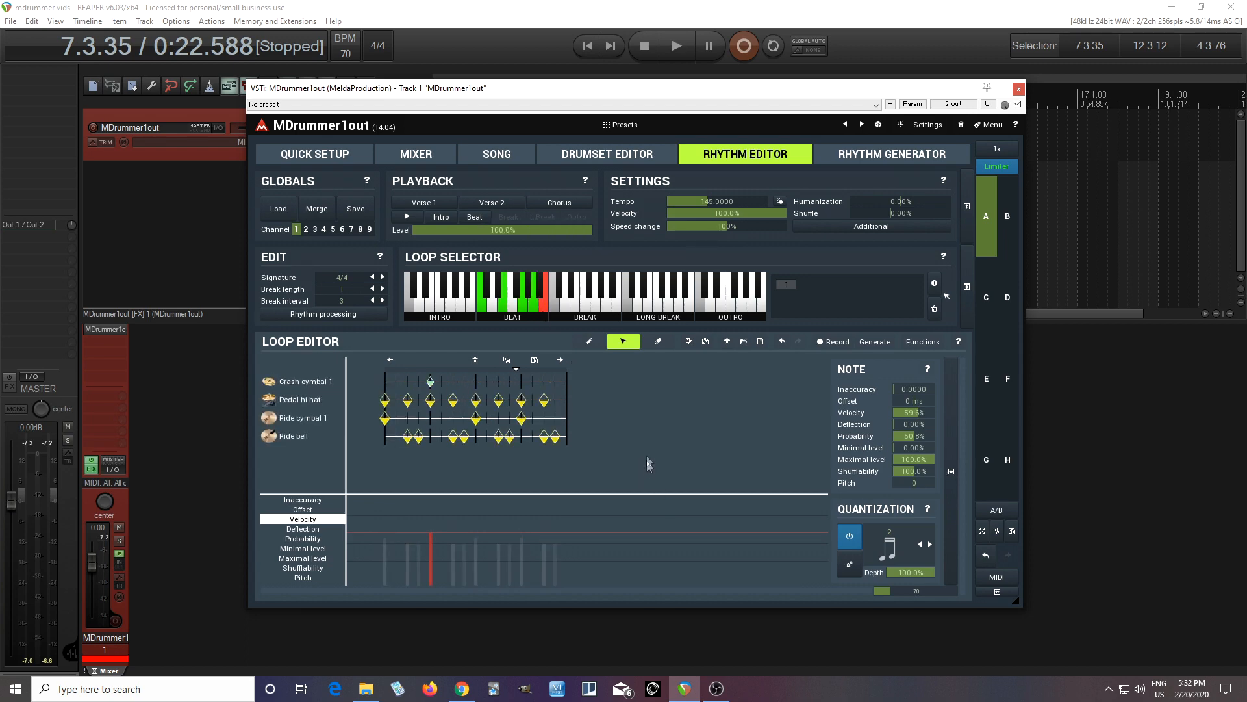
# - Save the rhythm as Fred in the Chan Custom folder under Base rhythms
pyautogui.click(354, 209)
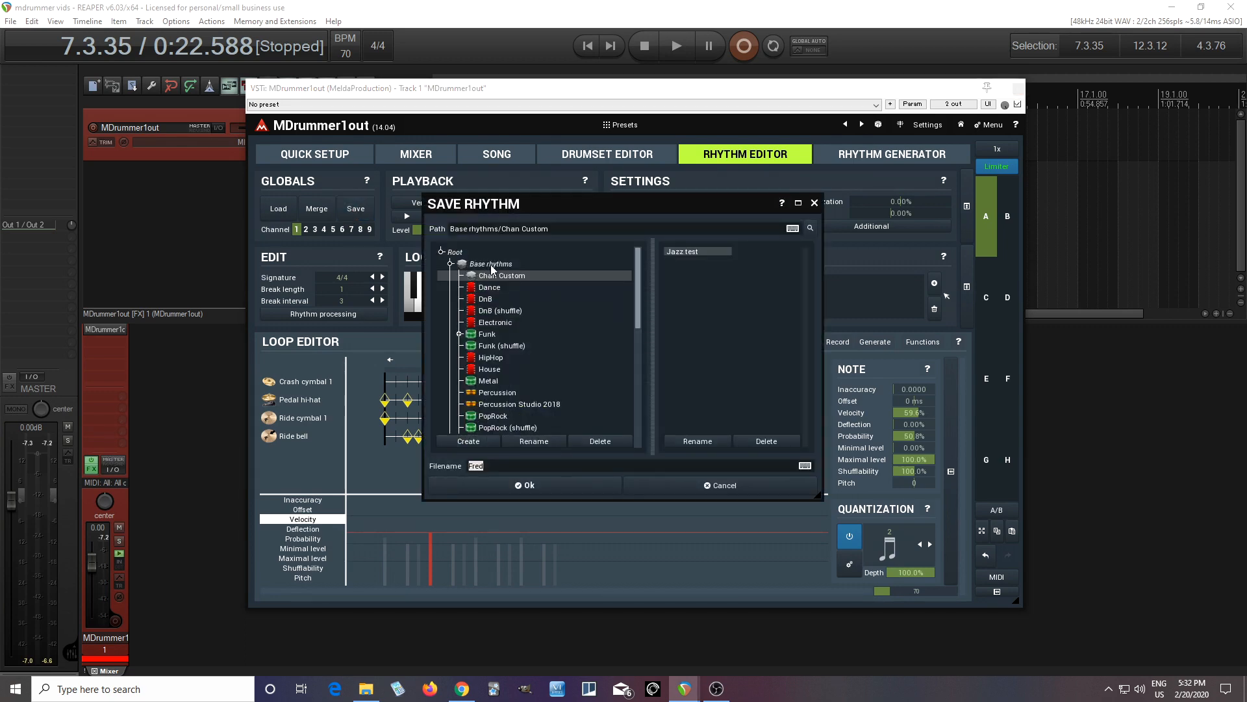
pyautogui.click(492, 310)
pyautogui.click(497, 276)
pyautogui.click(479, 467)
pyautogui.click(528, 486)
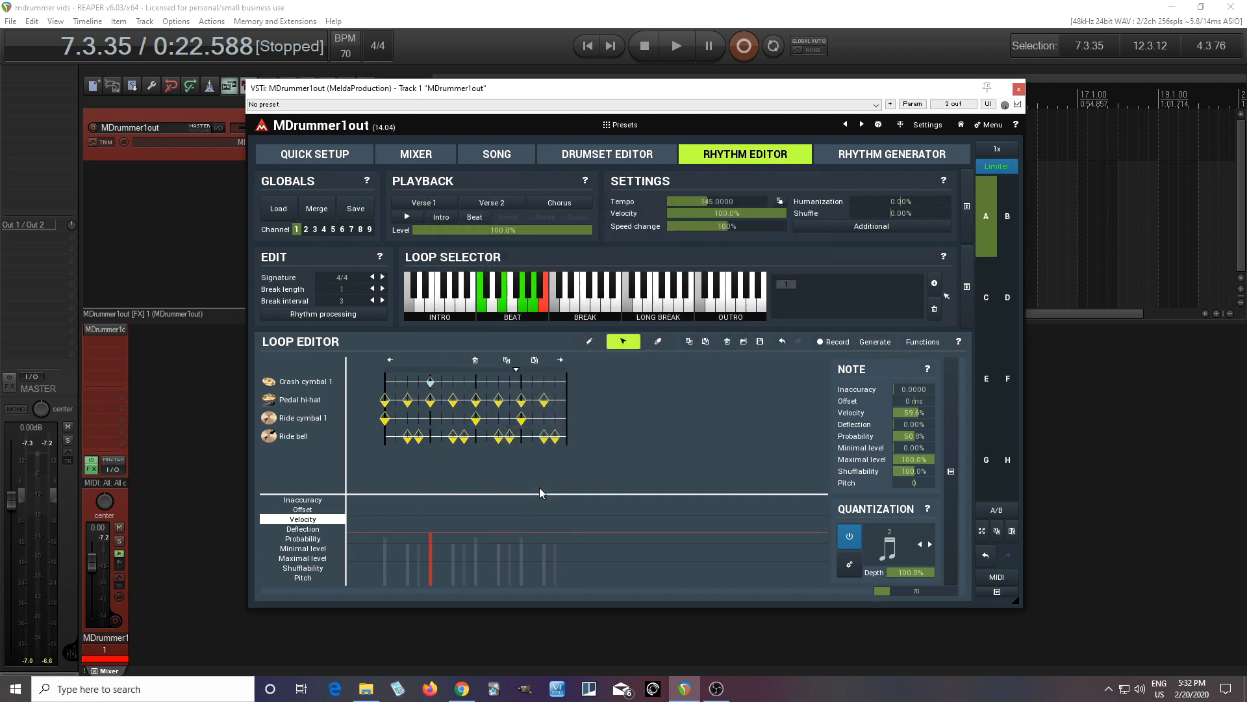
# - Clear the current rhythm and choose the Fred base rhythm from Chan Custom in the rhythm generator
pyautogui.click(341, 314)
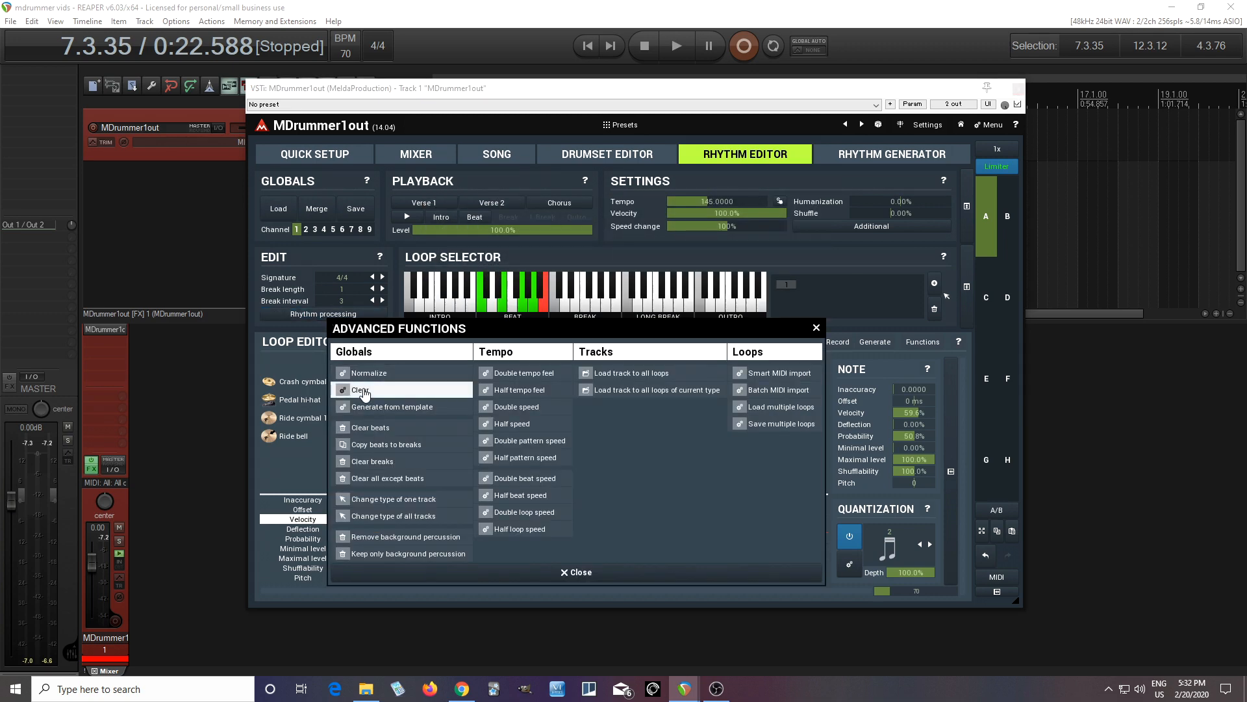
pyautogui.click(361, 390)
pyautogui.click(882, 158)
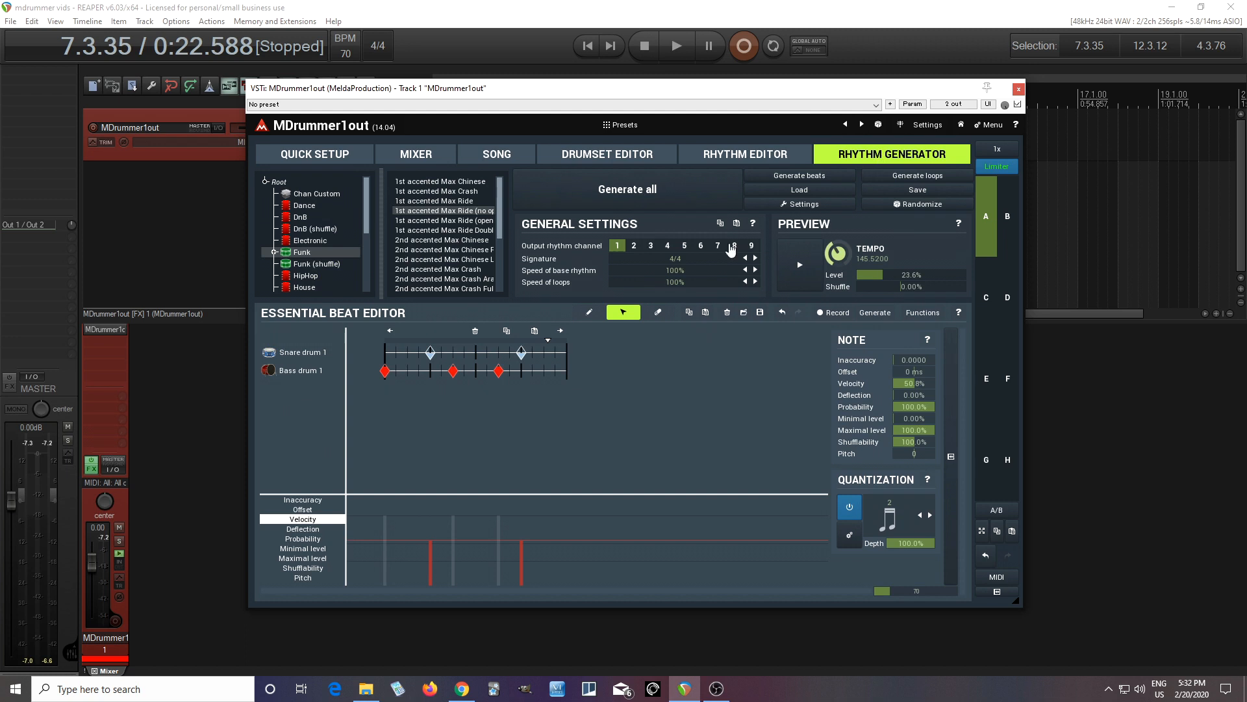
pyautogui.click(330, 195)
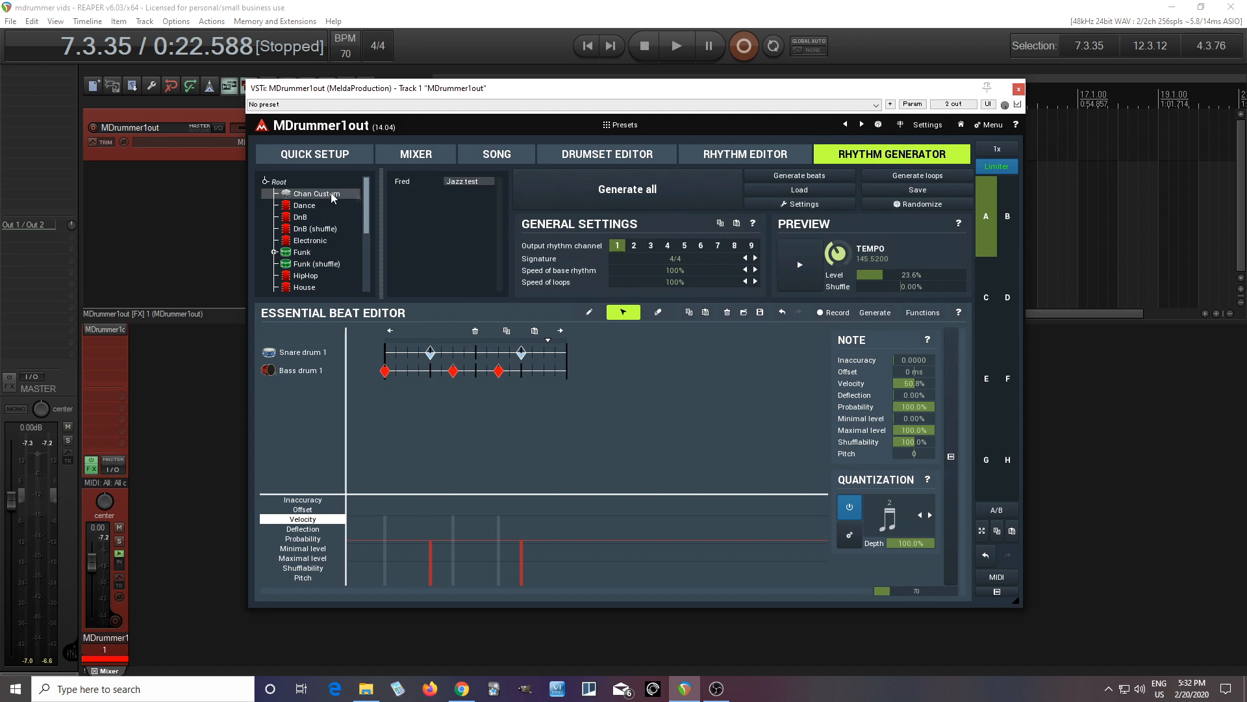
pyautogui.click(414, 184)
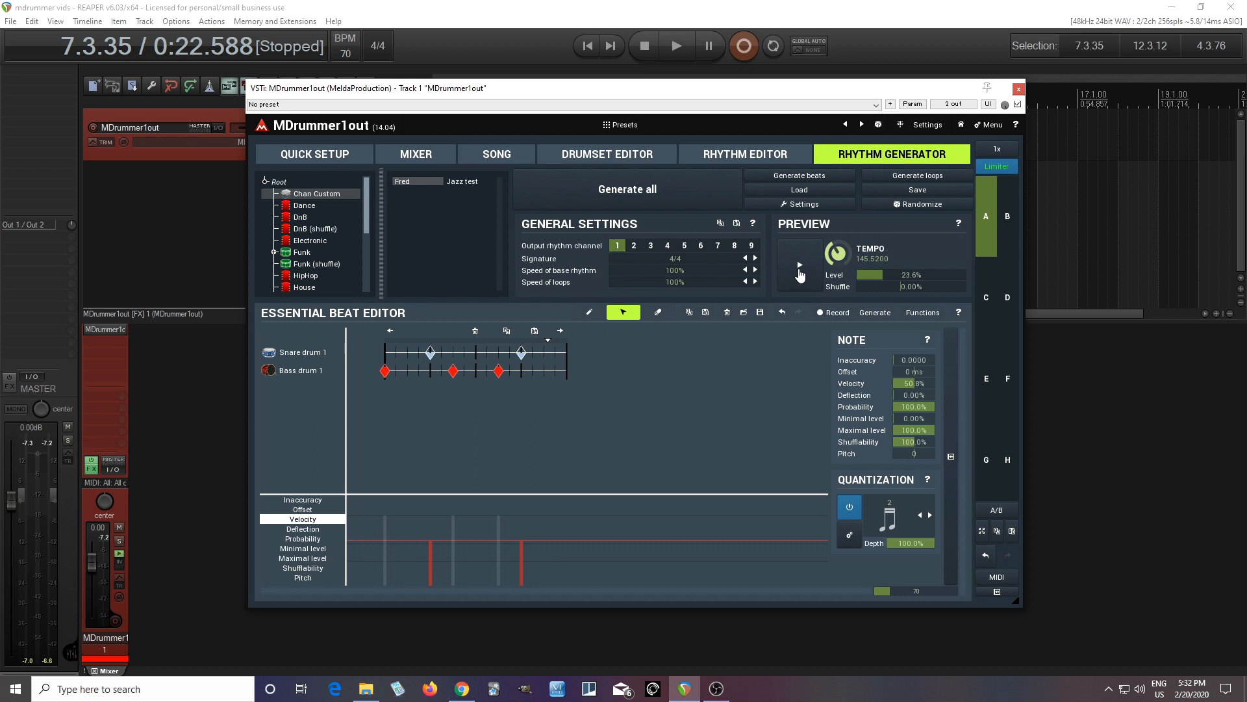
# - Preview the Fred base rhythm with the essential beat at levels of about 51.5%, 82.8% and 100%, and stop the preview
pyautogui.click(803, 274)
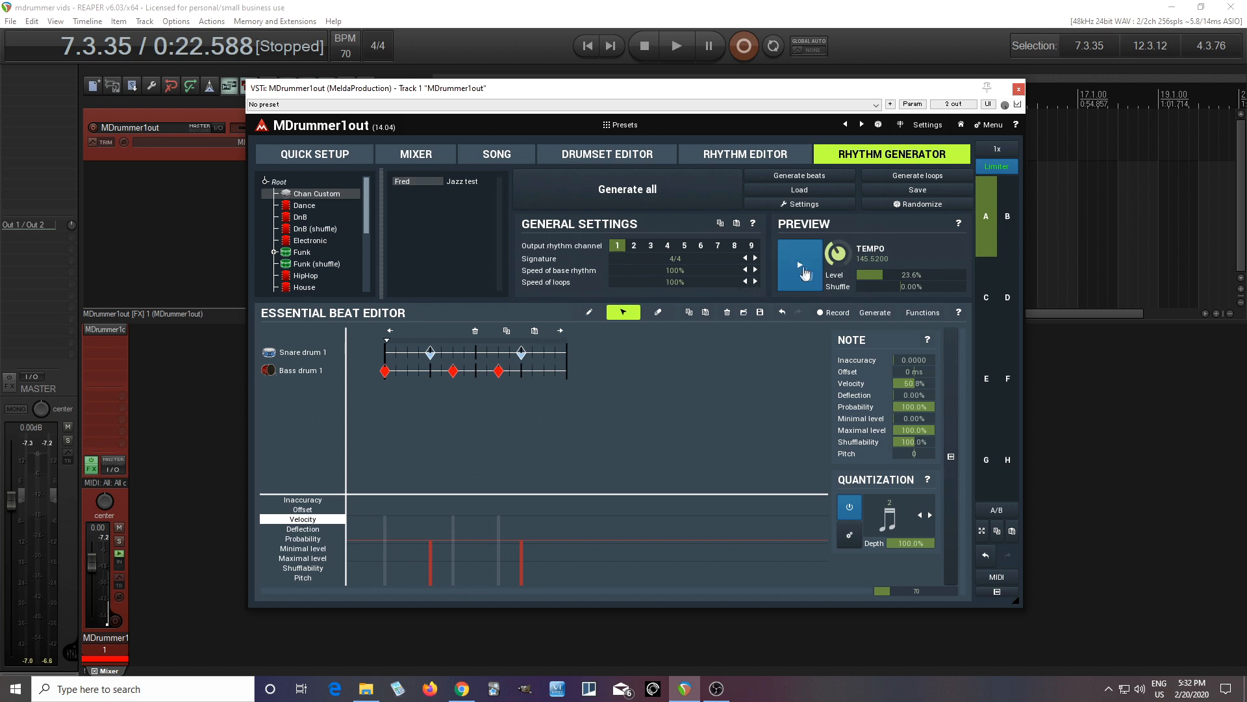
pyautogui.moveTo(871, 276)
pyautogui.mouseDown()
pyautogui.moveTo(857, 276)
pyautogui.moveTo(898, 276)
pyautogui.mouseUp()
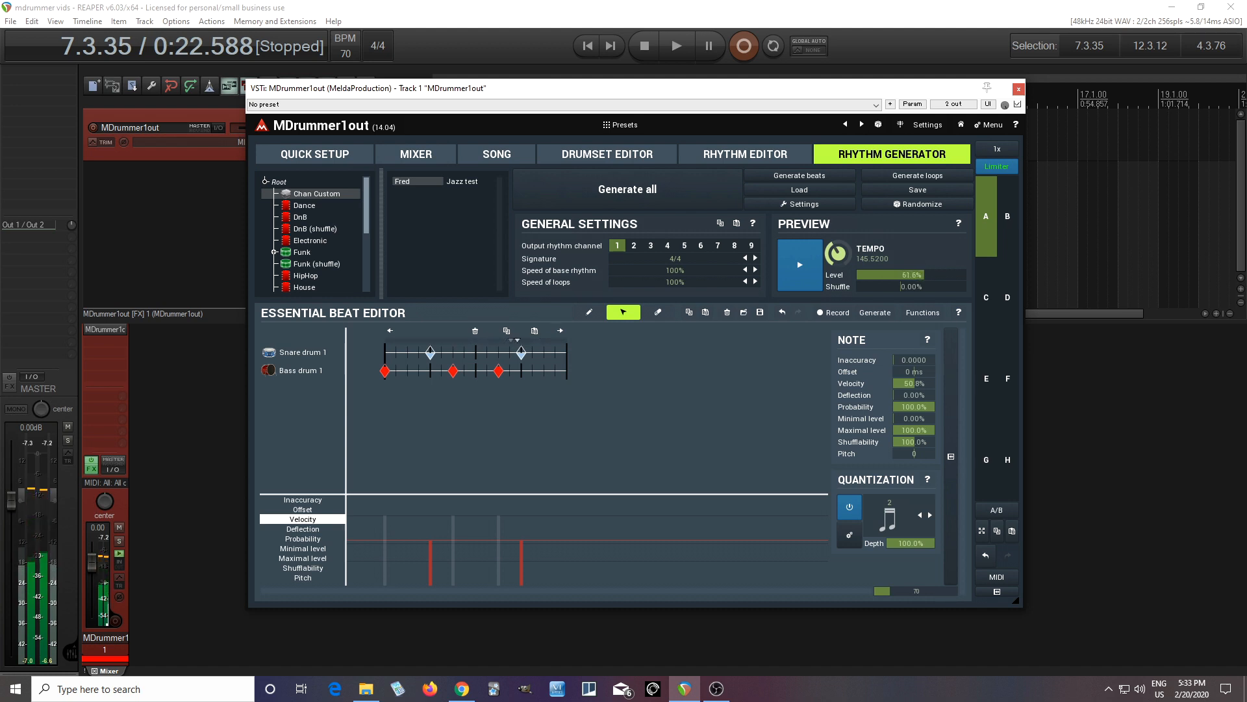
pyautogui.moveTo(912, 275); pyautogui.dragTo(915, 276)
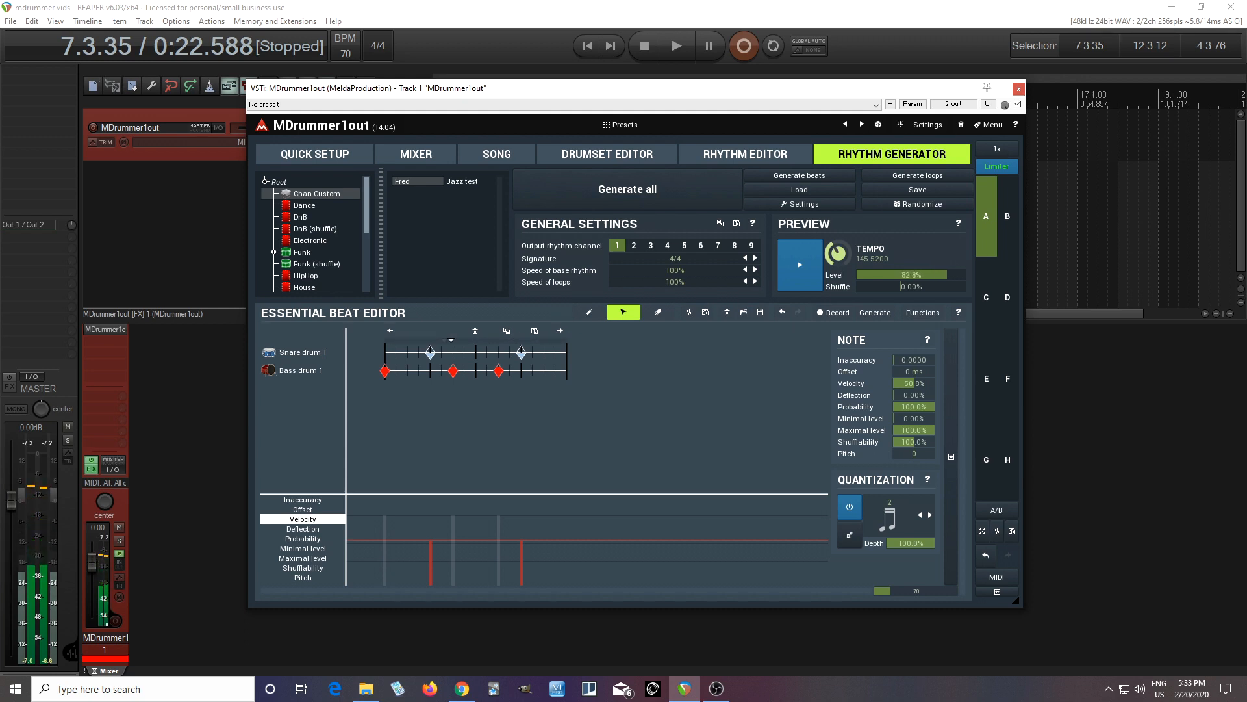
pyautogui.moveTo(952, 275); pyautogui.dragTo(965, 276)
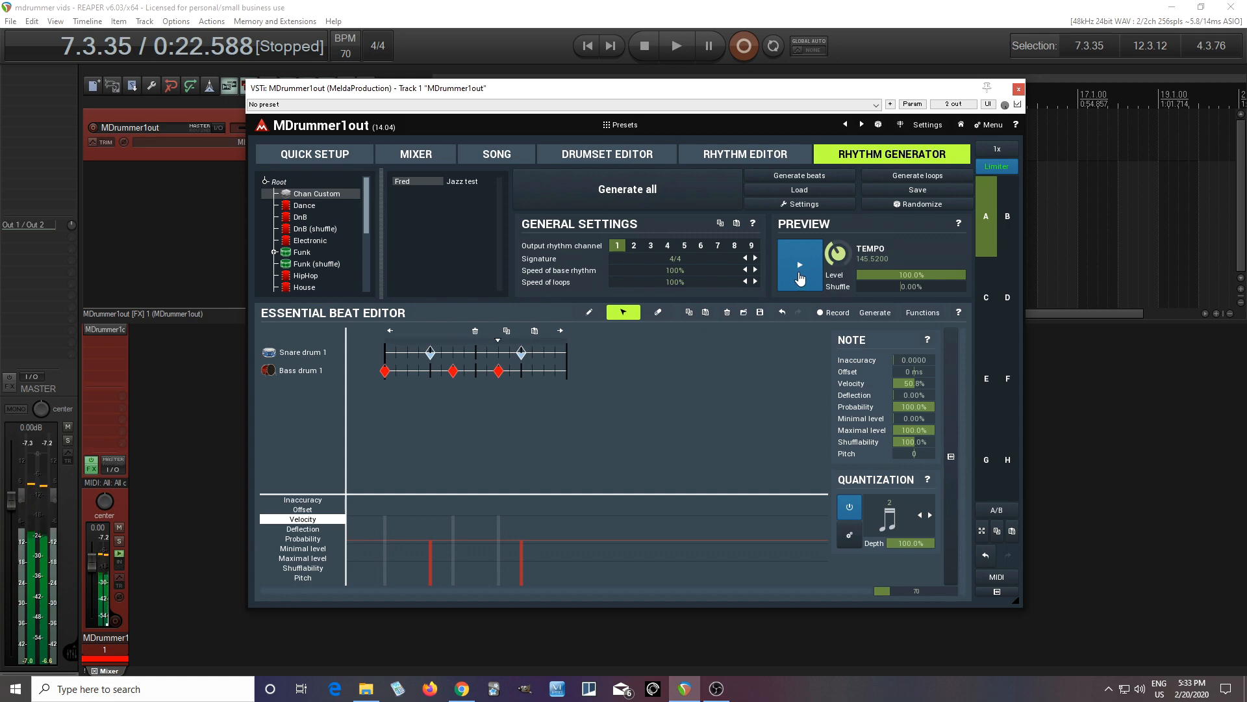
pyautogui.click(799, 278)
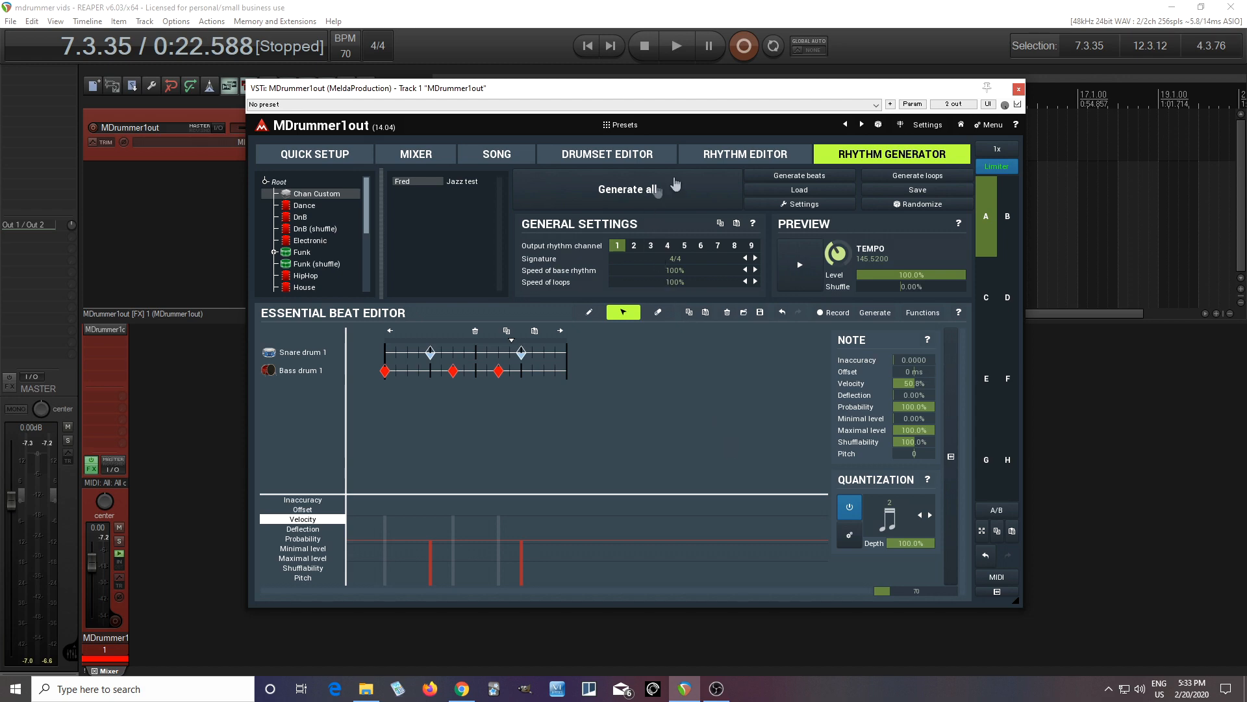
# - Generate all loops from the Fred base rhythm and inspect the 100%, 81.8% and 63.6% level beats in the rhythm editor
pyautogui.click(754, 161)
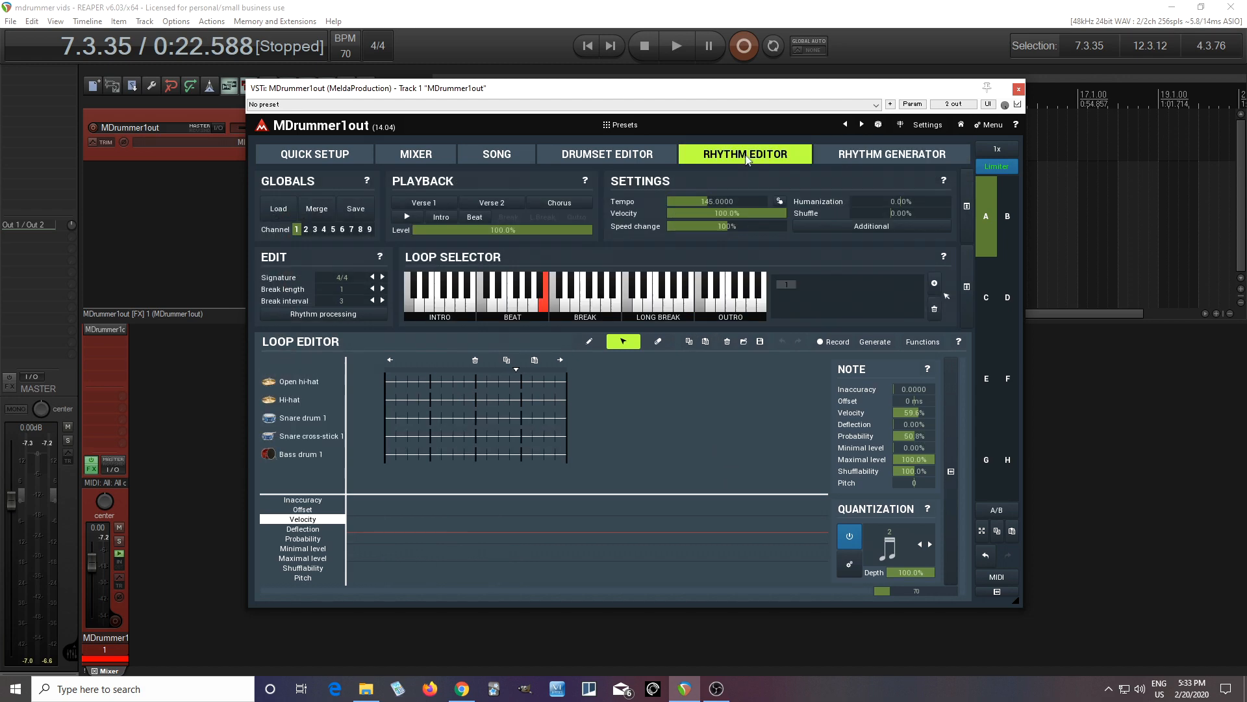
pyautogui.click(863, 163)
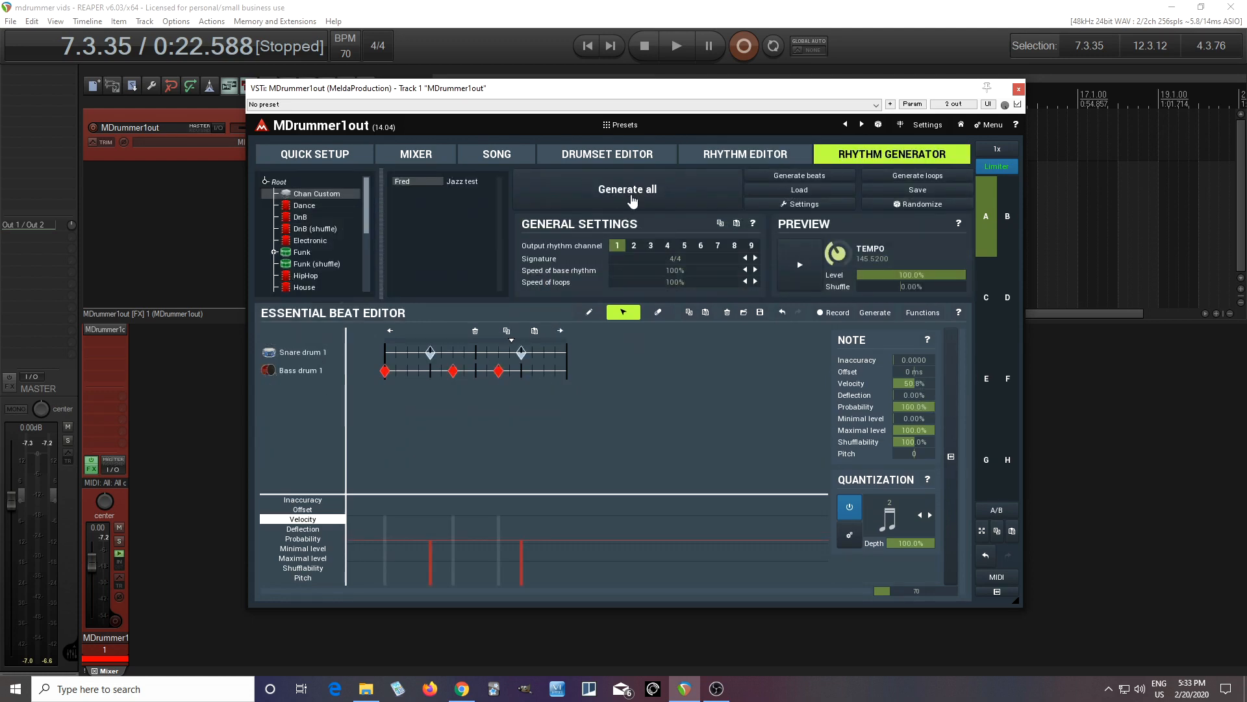
pyautogui.click(631, 195)
pyautogui.click(703, 161)
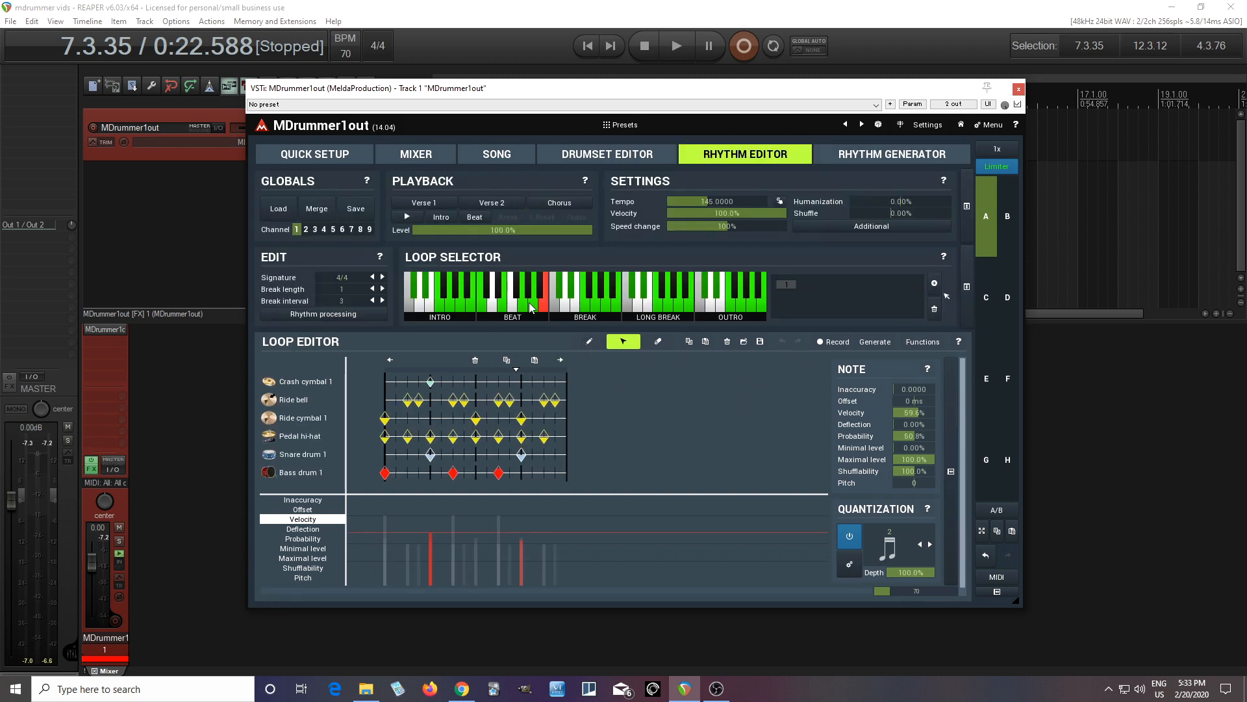
pyautogui.click(531, 307)
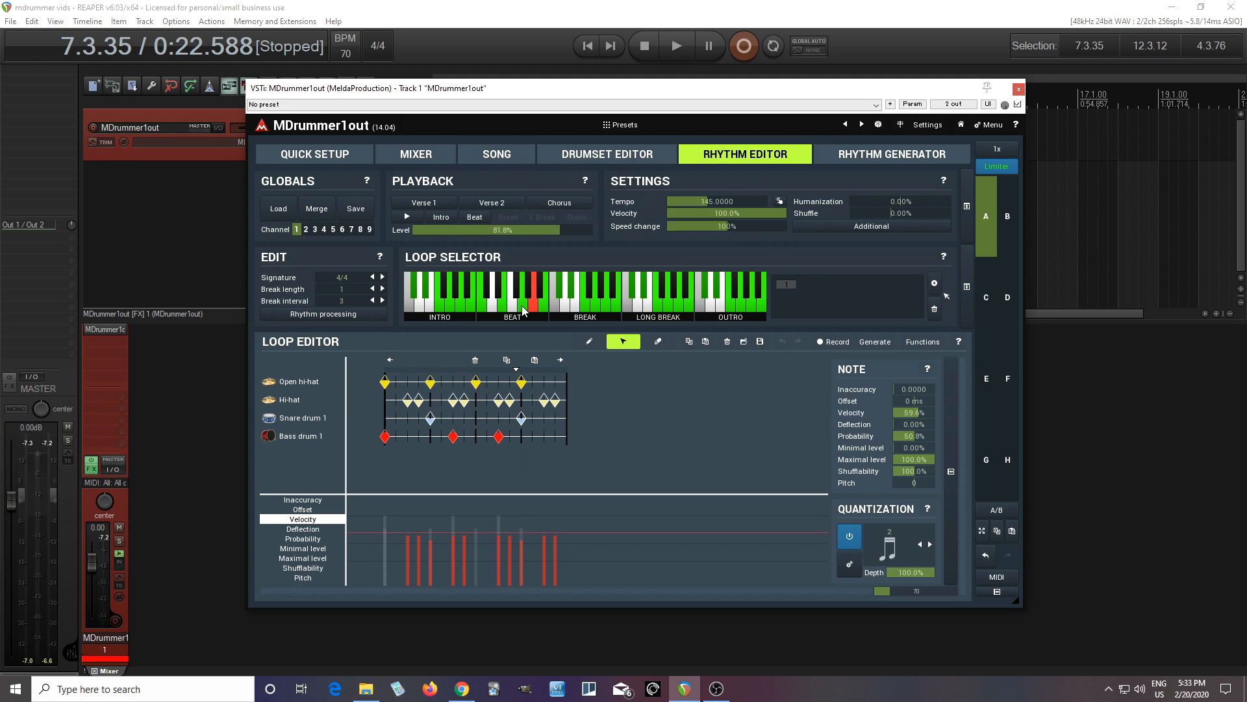
pyautogui.click(524, 309)
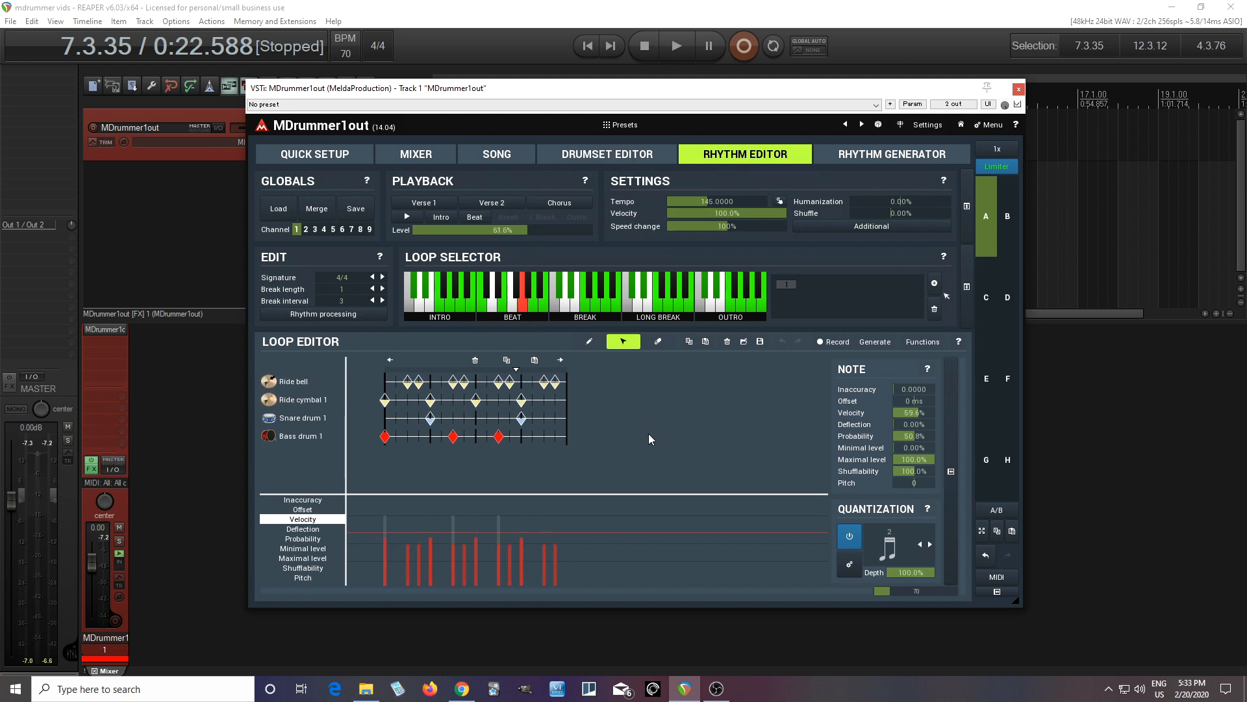